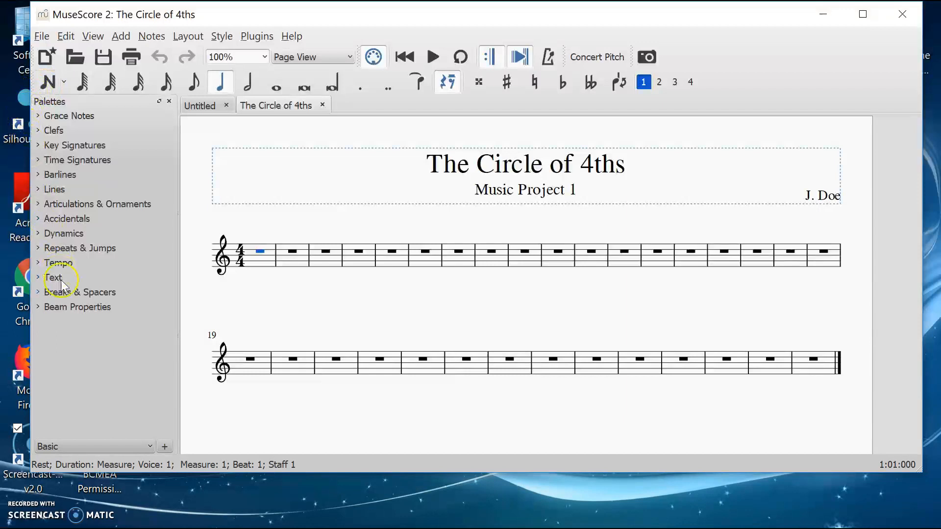
# Step: Hide the Palettes panel and show it again, doing this twice
pyautogui.click(169, 102)
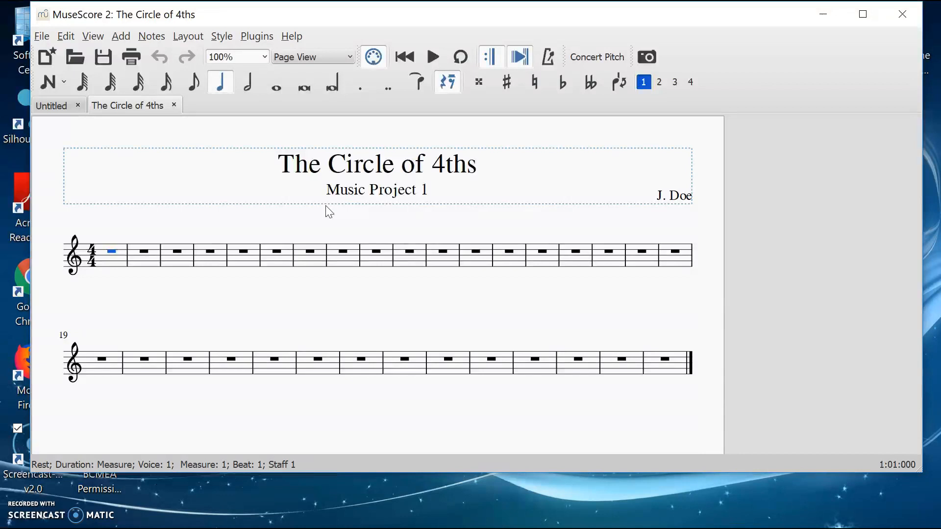
pyautogui.press('F9')
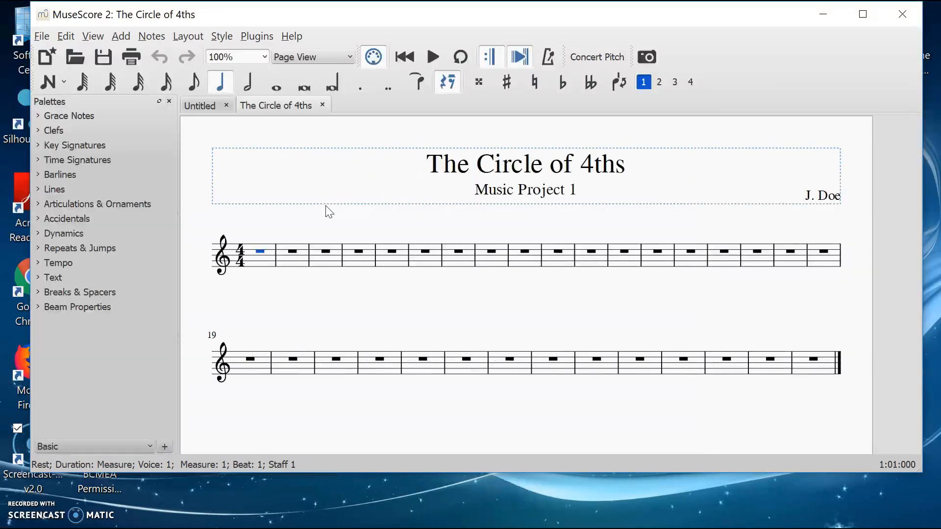
pyautogui.click(169, 102)
pyautogui.click(93, 37)
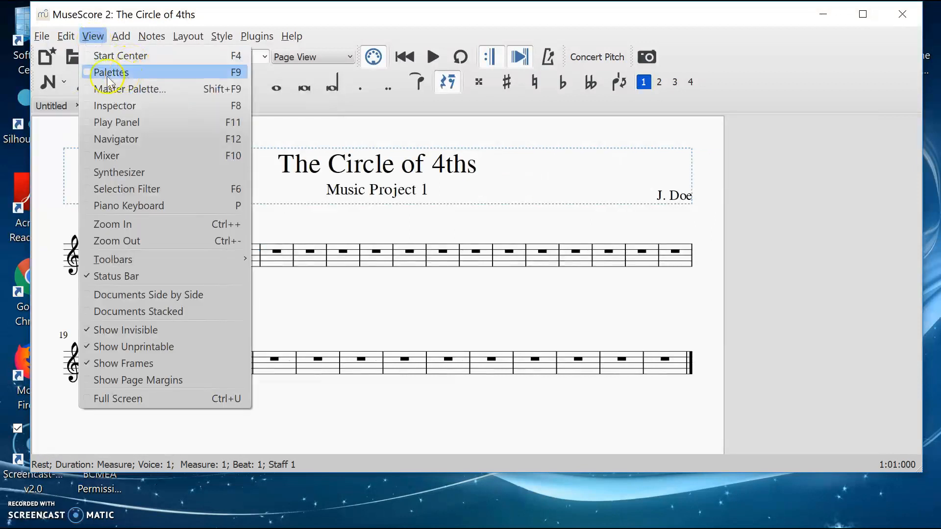
pyautogui.click(86, 78)
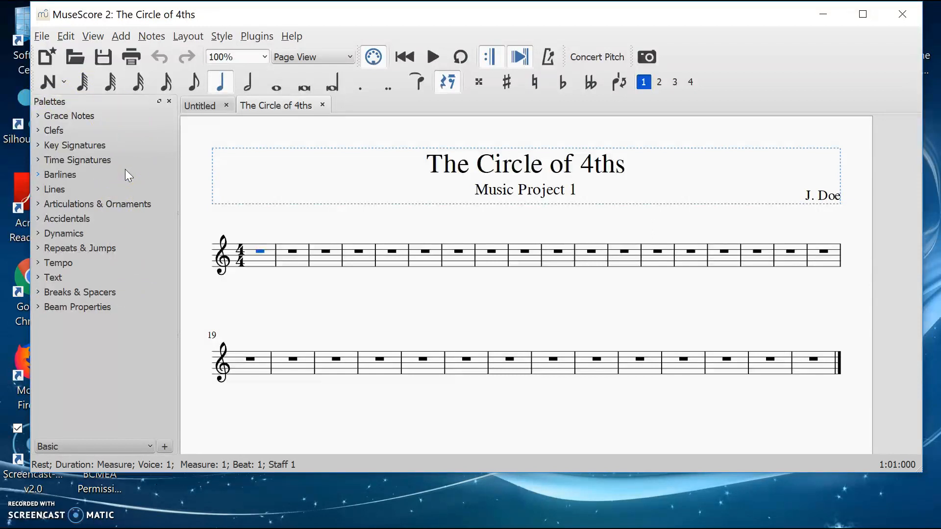
pyautogui.click(92, 35)
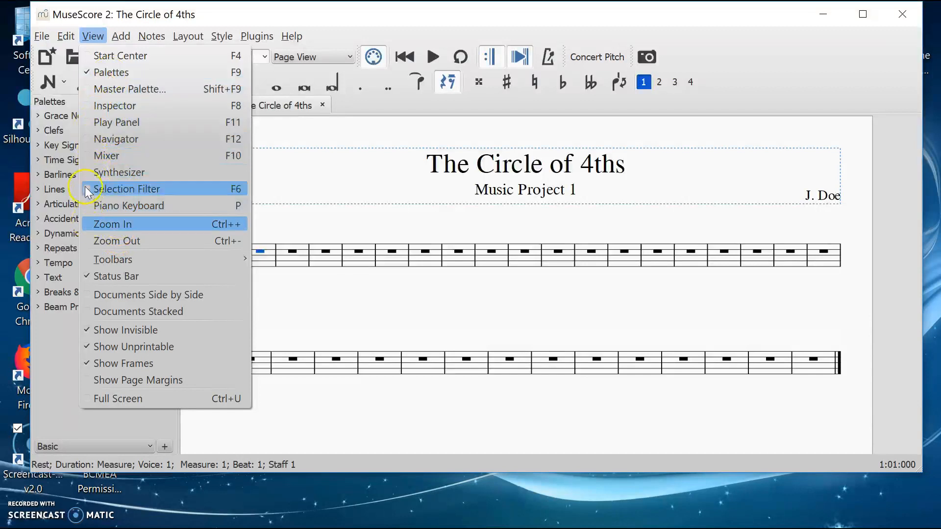
pyautogui.click(71, 400)
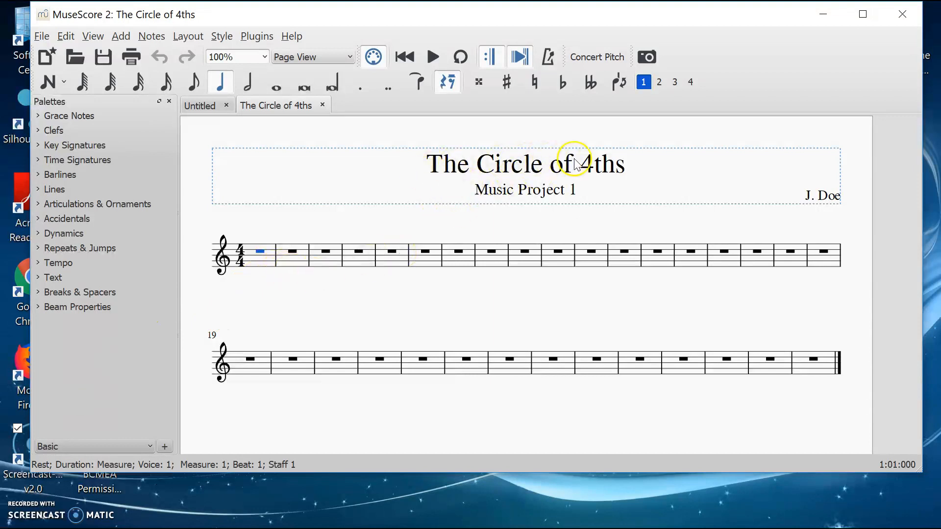
# Step: Start note input at the beginning of measure 1 with quarter-note duration
pyautogui.click(219, 85)
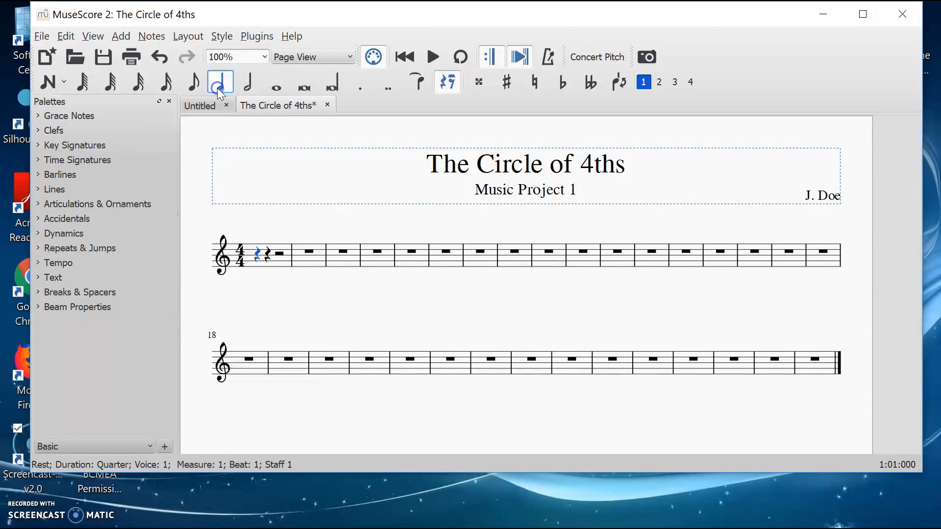
pyautogui.click(253, 267)
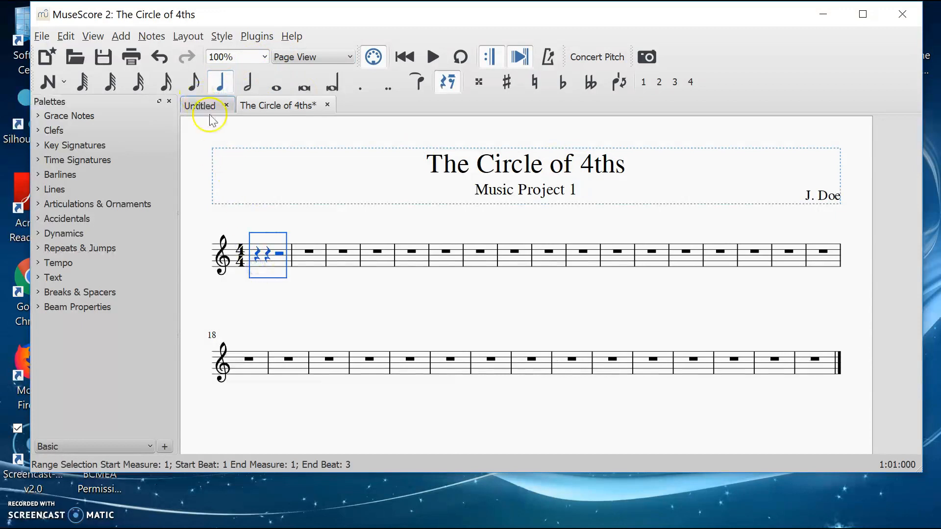
pyautogui.click(49, 84)
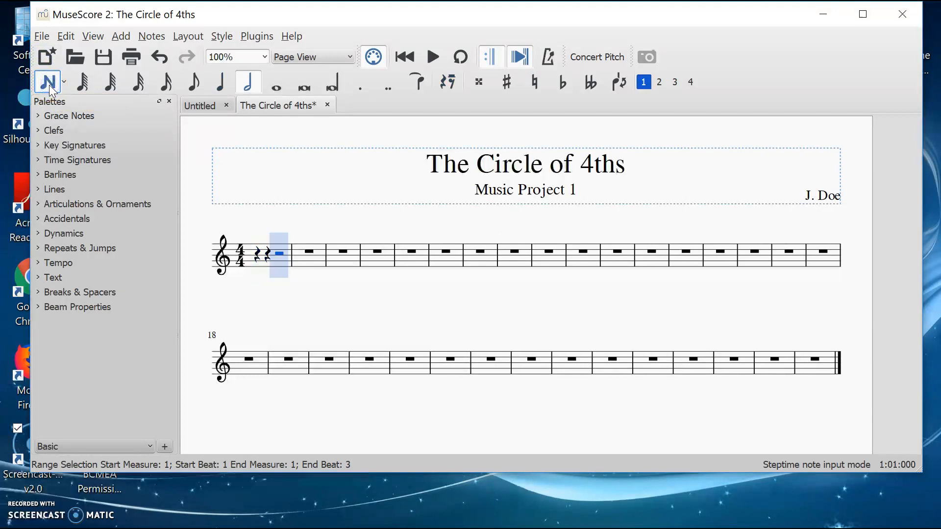
pyautogui.click(228, 92)
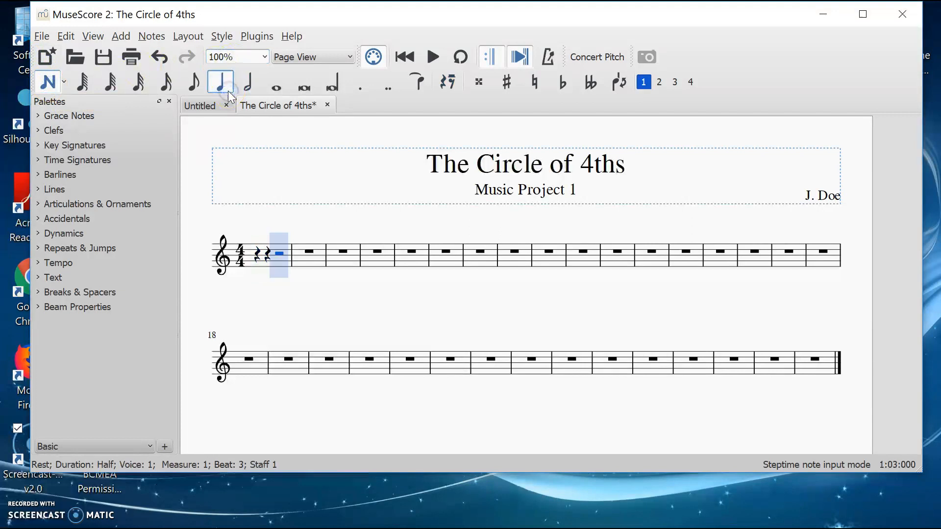
pyautogui.press('Left')
pyautogui.press('Left')
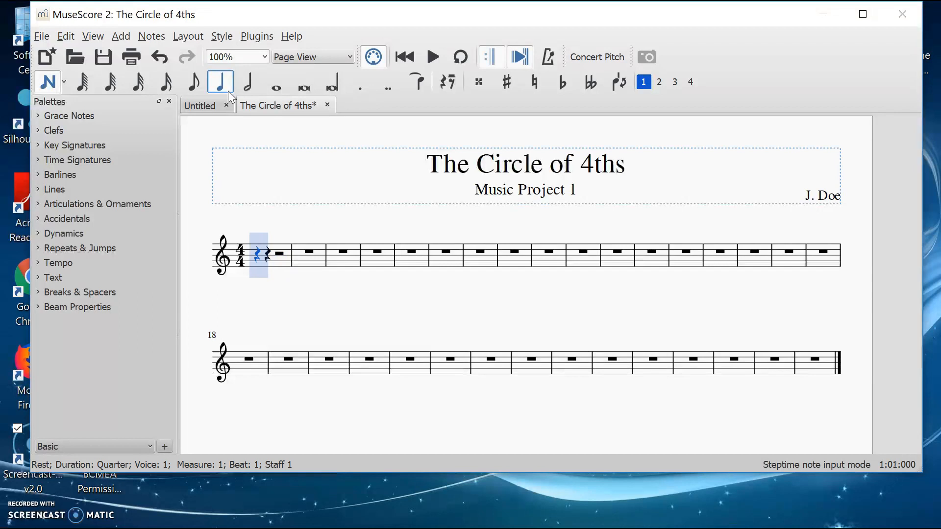
pyautogui.press('Right')
pyautogui.press('Right')
pyautogui.press('Right')
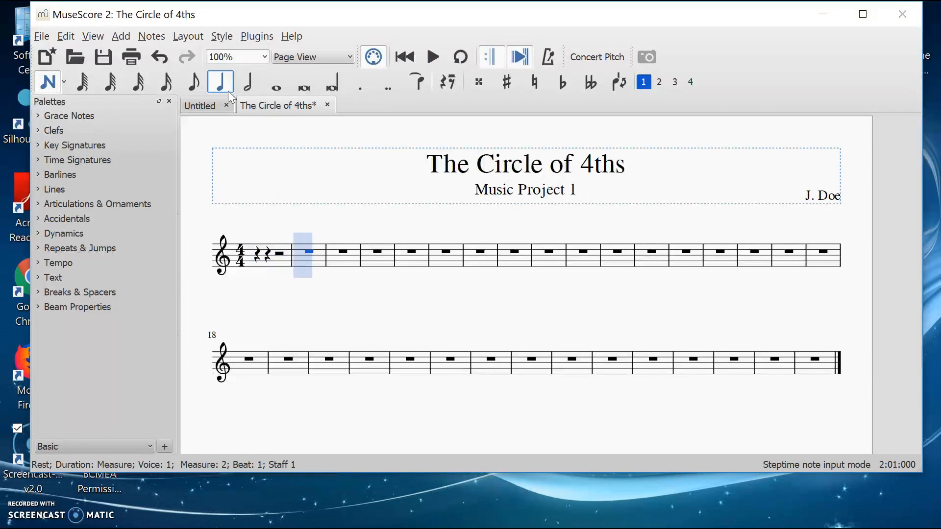
pyautogui.press('Left')
pyautogui.press('Left')
pyautogui.press('Left')
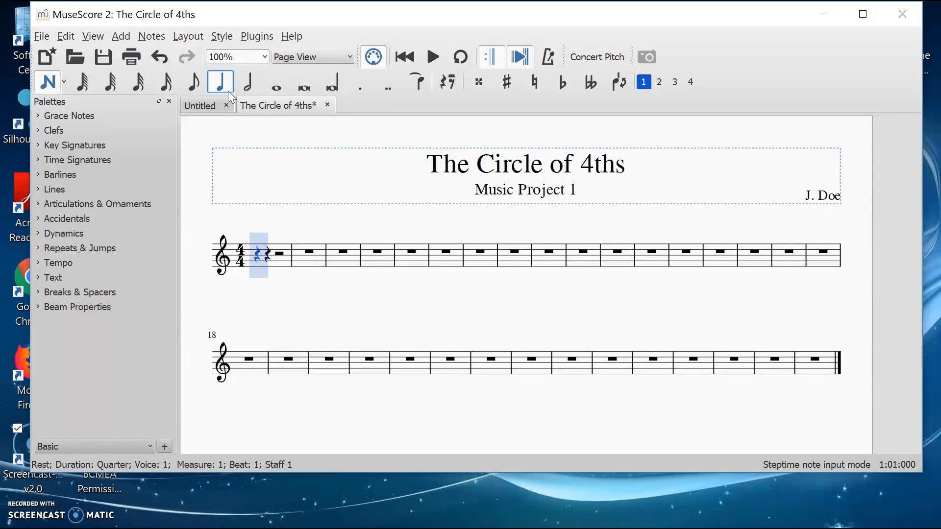
# Step: Enter an ascending C major scale from C5 to C6 in quarter notes across measures 1 and 2
pyautogui.press('c')
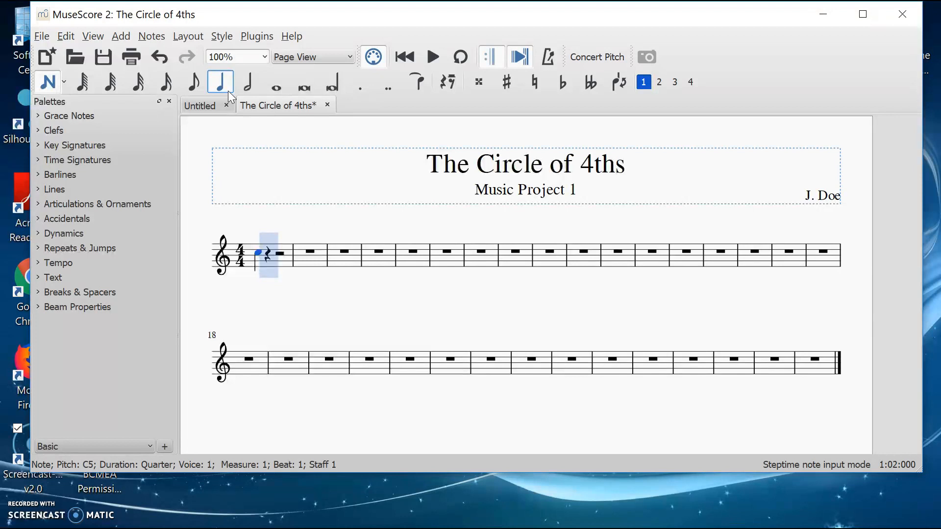
pyautogui.press('d')
pyautogui.press('e')
pyautogui.press('f')
pyautogui.press('g')
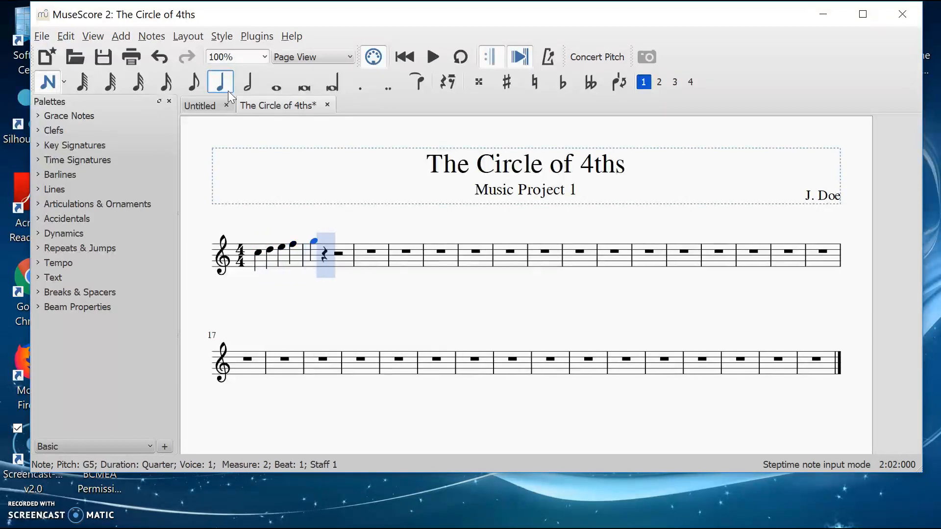
pyautogui.press('a')
pyautogui.press('b')
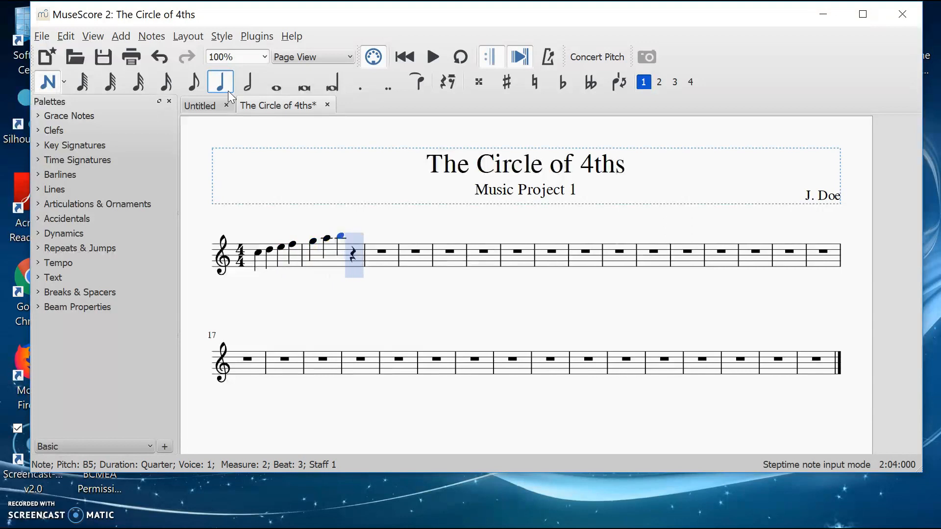
pyautogui.press('c')
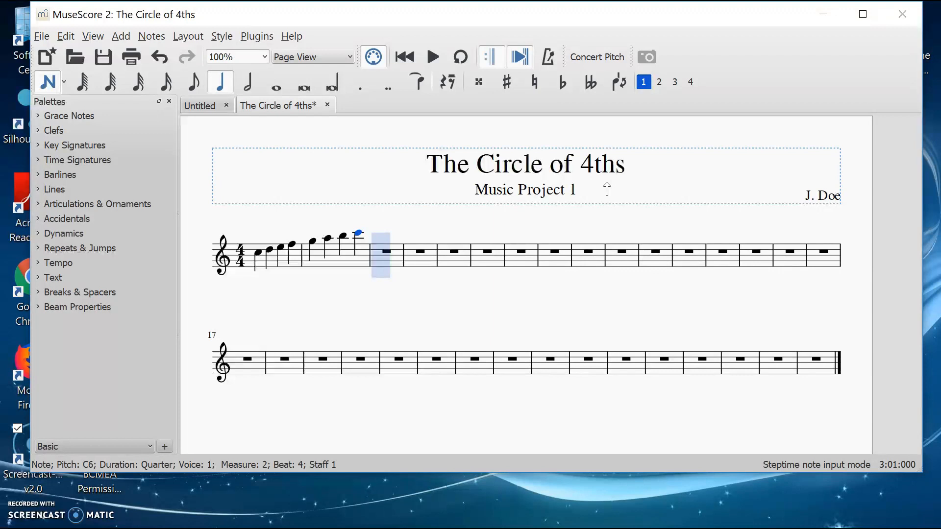
# Step: Add an F at the start of measure 3 and lower its pitch to F4
pyautogui.press('f')
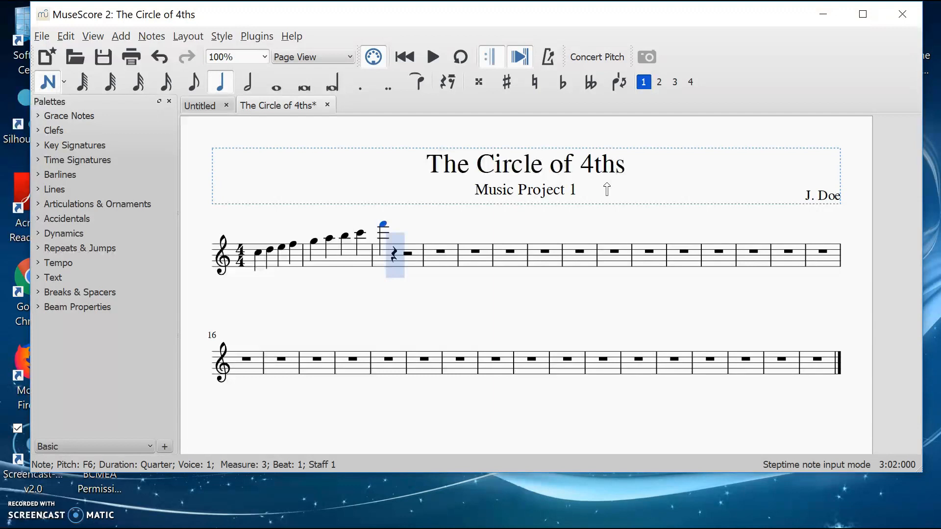
pyautogui.press('Down')
pyautogui.press('Down')
pyautogui.press('Down')
pyautogui.press('Down')
pyautogui.press('Down')
pyautogui.press('Down')
pyautogui.press('Down')
pyautogui.press('Down')
pyautogui.press('Down')
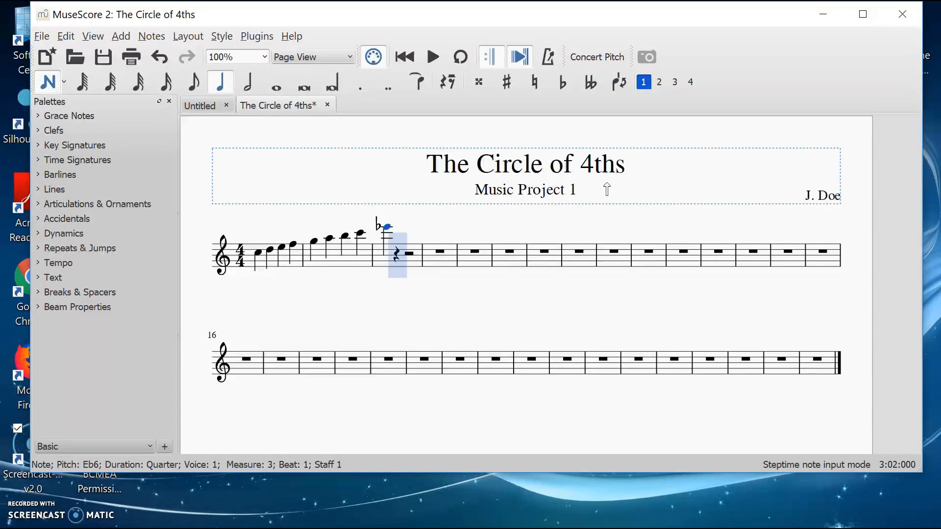
pyautogui.press('Down')
pyautogui.press('Down')
pyautogui.press('Down')
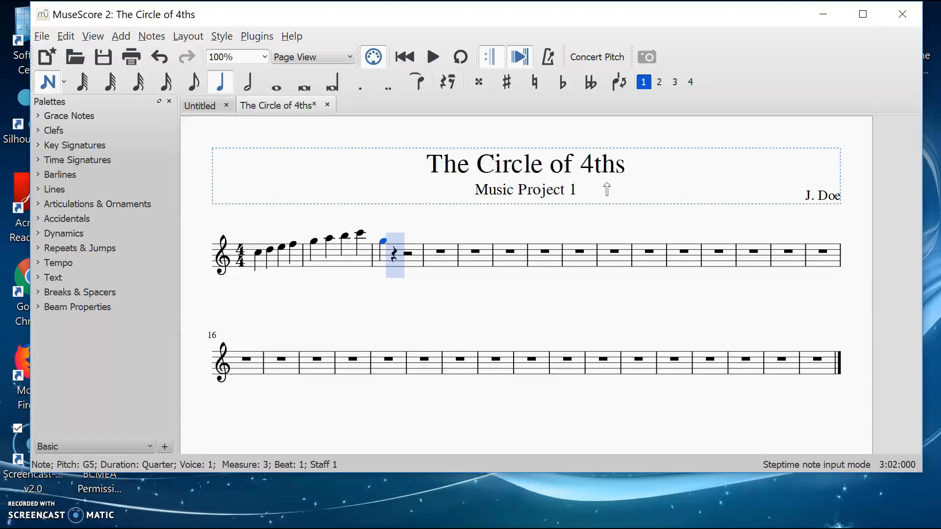
pyautogui.press('Down')
pyautogui.press('Down')
pyautogui.press('Down')
pyautogui.press('Down')
pyautogui.press('Down')
pyautogui.press('Down')
pyautogui.press('Down')
pyautogui.press('Down')
pyautogui.press('Down')
pyautogui.press('Down')
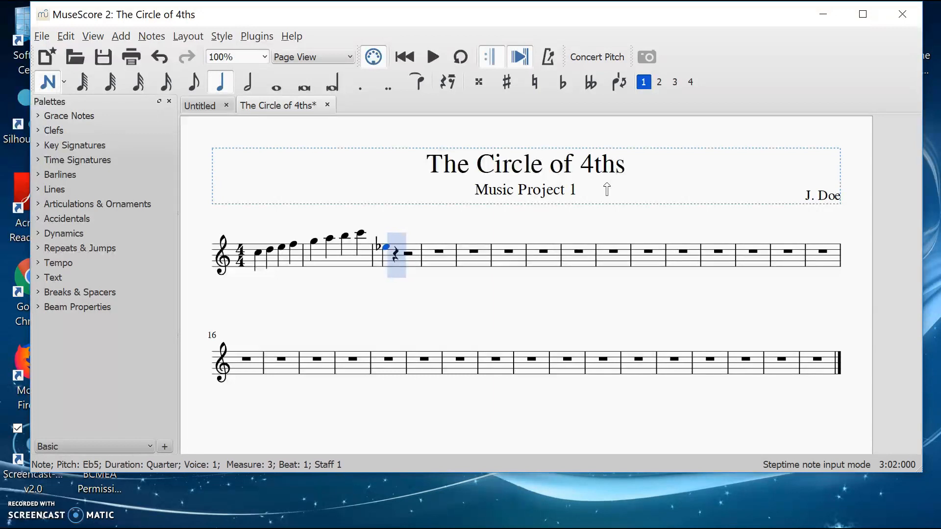
pyautogui.press('Down')
pyautogui.press('Down')
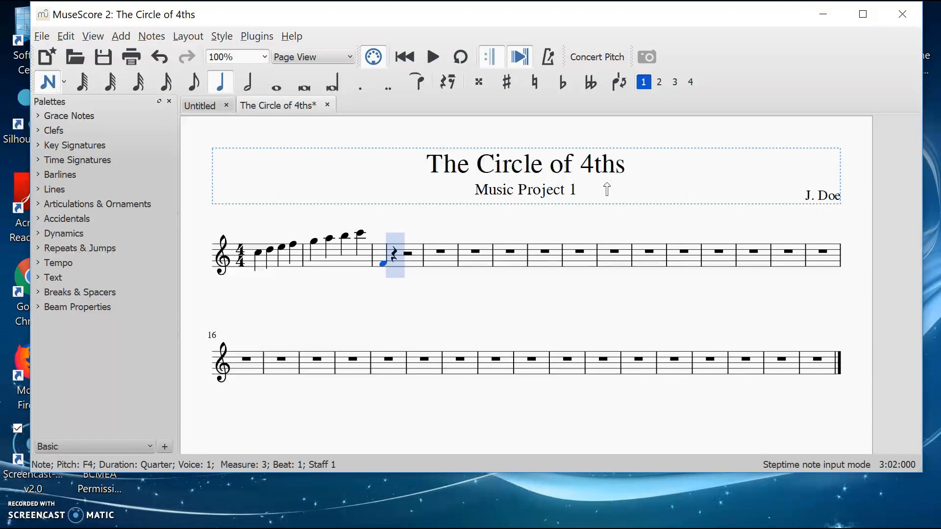
# Step: Continue the scale with G, A, B, C, D, E and F up to F5 in quarter notes
pyautogui.press('g')
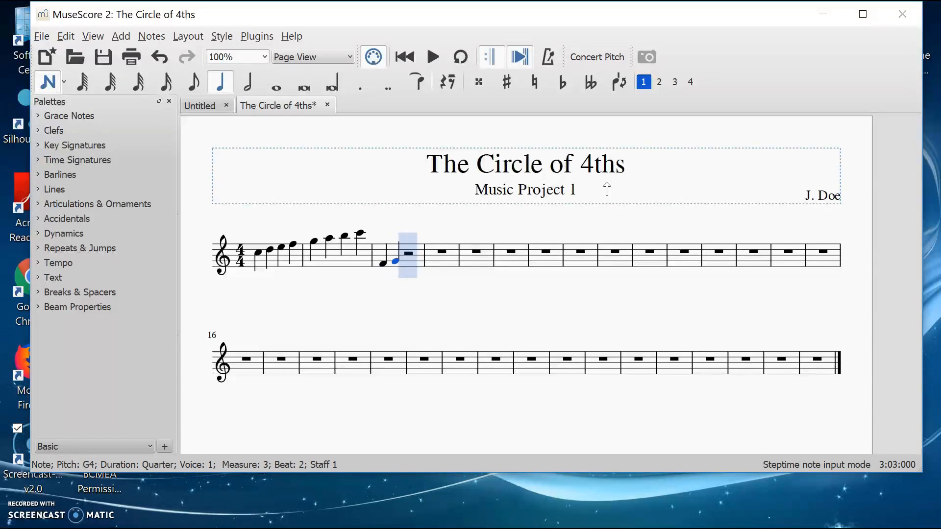
pyautogui.press('a')
pyautogui.press('b')
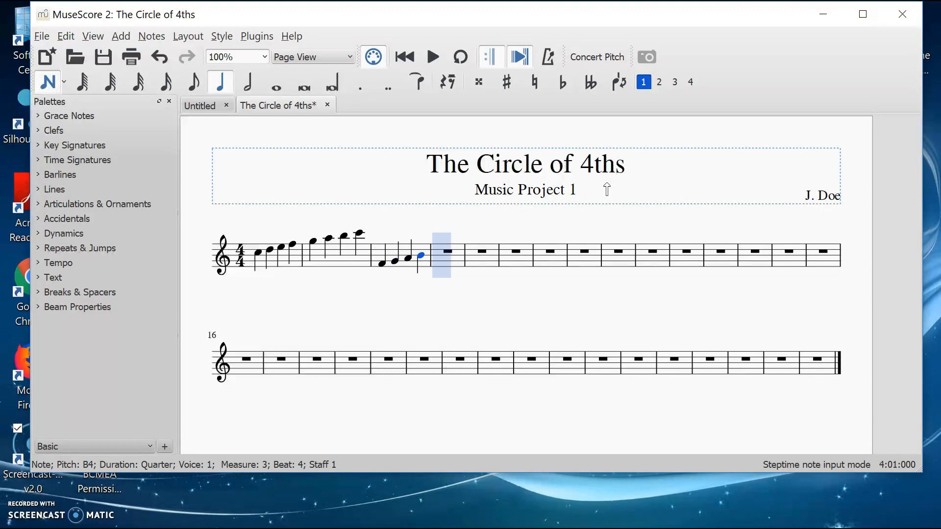
pyautogui.press('c')
pyautogui.press('d')
pyautogui.press('e')
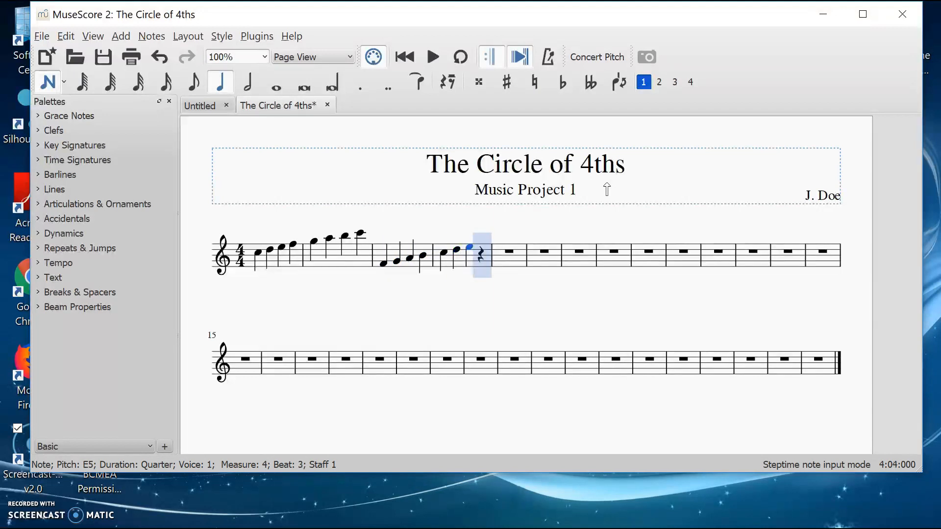
pyautogui.press('f')
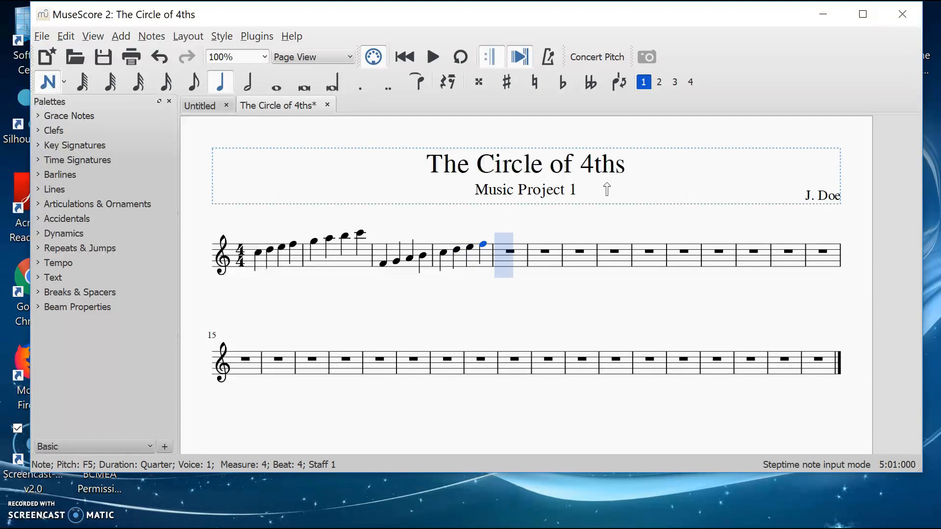
# Step: Lower the B in measure 3 to B♭ and raise it back to B
pyautogui.press('Left')
pyautogui.press('Left')
pyautogui.press('Left')
pyautogui.press('Left')
pyautogui.press('Left')
pyautogui.press('Left')
pyautogui.press('Right')
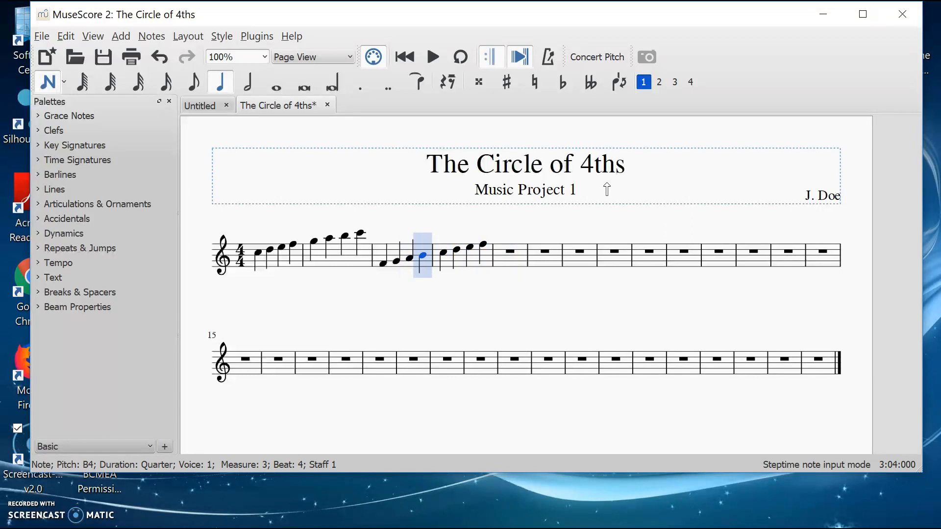
pyautogui.press('Down')
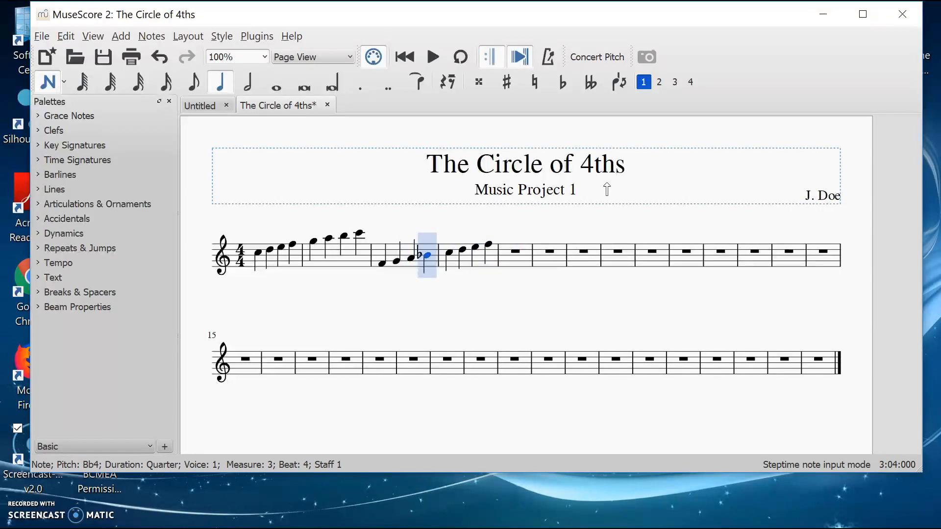
pyautogui.press('Up')
# Step: Lower the B in measure 3 to B♭4
pyautogui.press('Right')
pyautogui.press('Right')
pyautogui.press('Right')
pyautogui.press('Right')
pyautogui.press('Left')
pyautogui.press('Left')
pyautogui.press('Left')
pyautogui.press('Left')
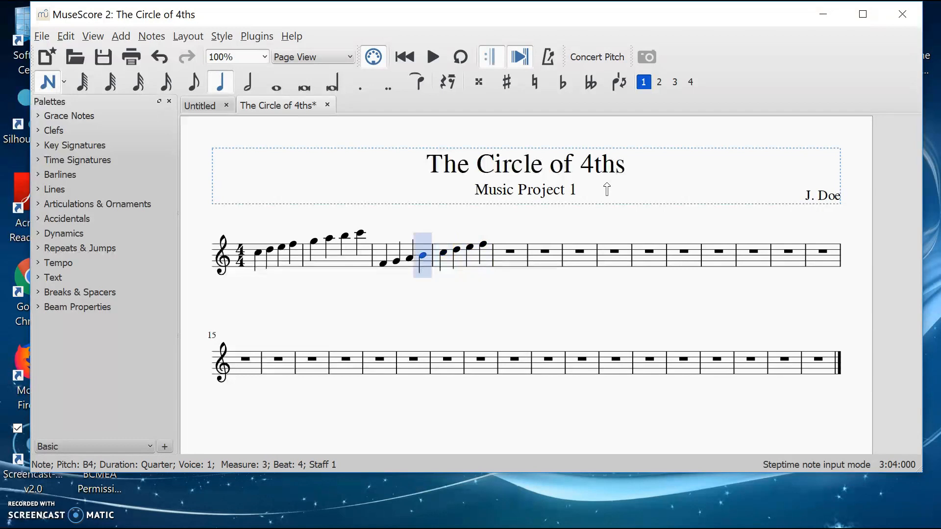
pyautogui.press('Down')
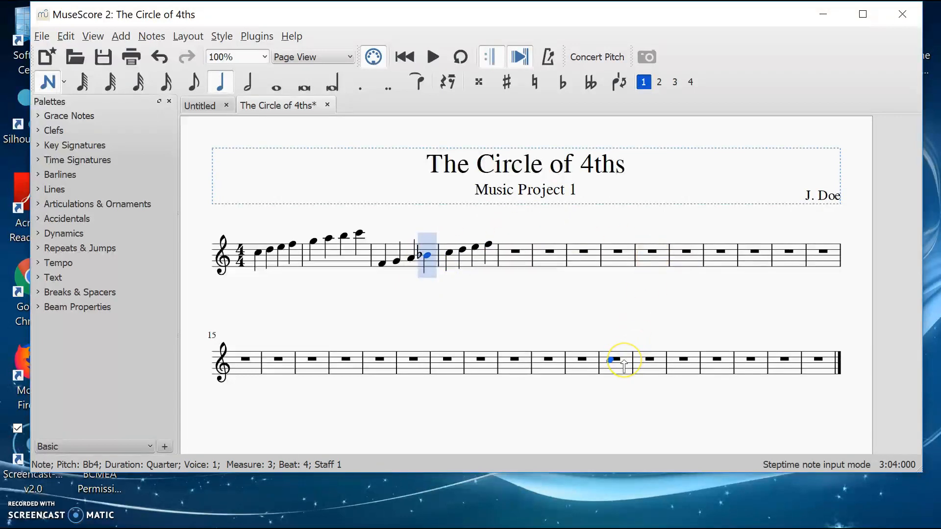
# Step: Add a B♭4 quarter note at the start of measure 5
pyautogui.press('Right')
pyautogui.press('Right')
pyautogui.press('Right')
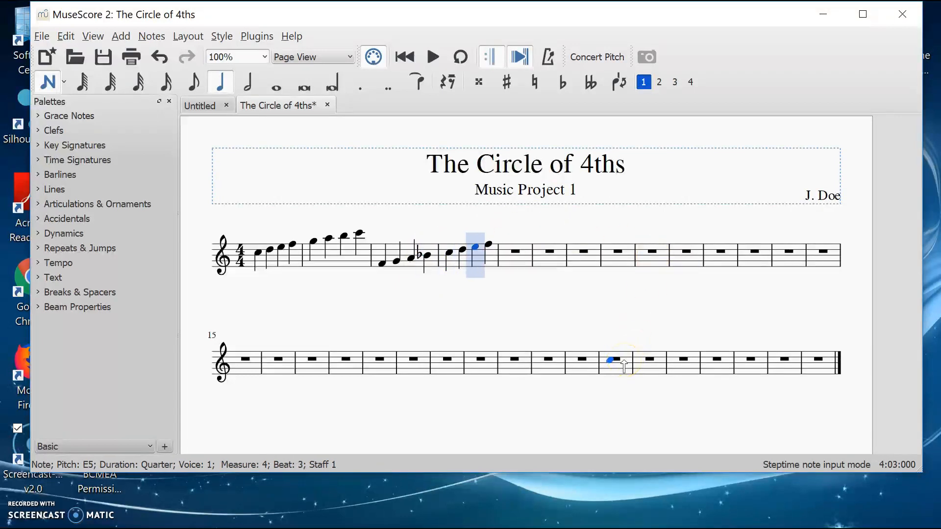
pyautogui.press('Right')
pyautogui.press('Right')
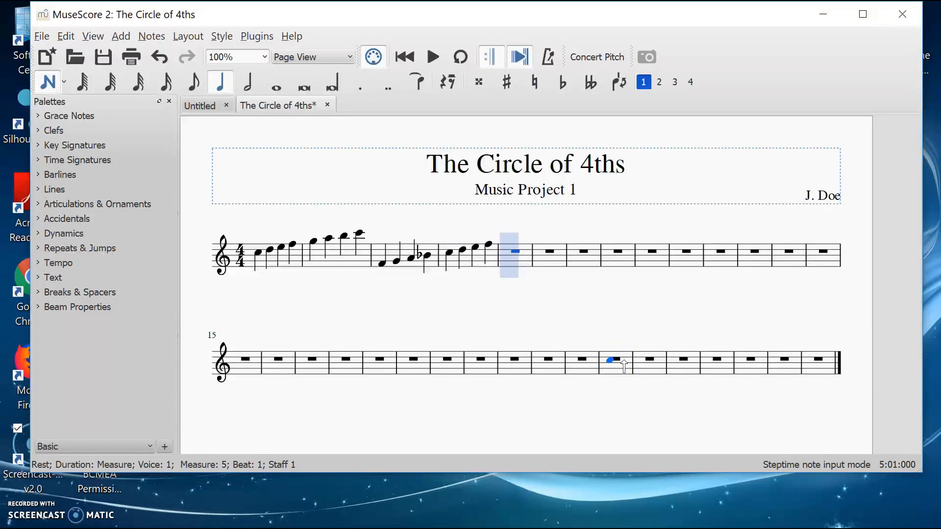
pyautogui.press('b')
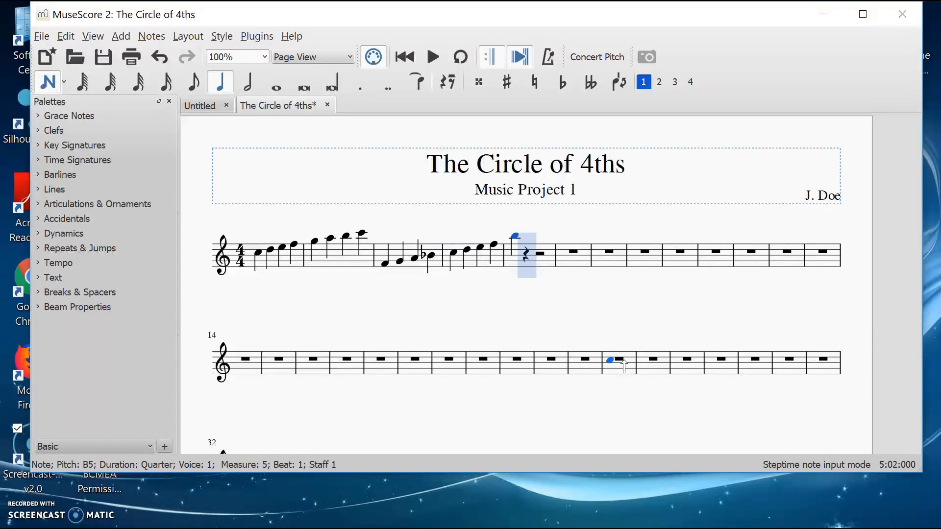
pyautogui.press('Down')
pyautogui.press('Down')
pyautogui.press('Down')
pyautogui.press('Down')
pyautogui.press('Down')
pyautogui.press('Down')
pyautogui.press('Down')
pyautogui.press('Down')
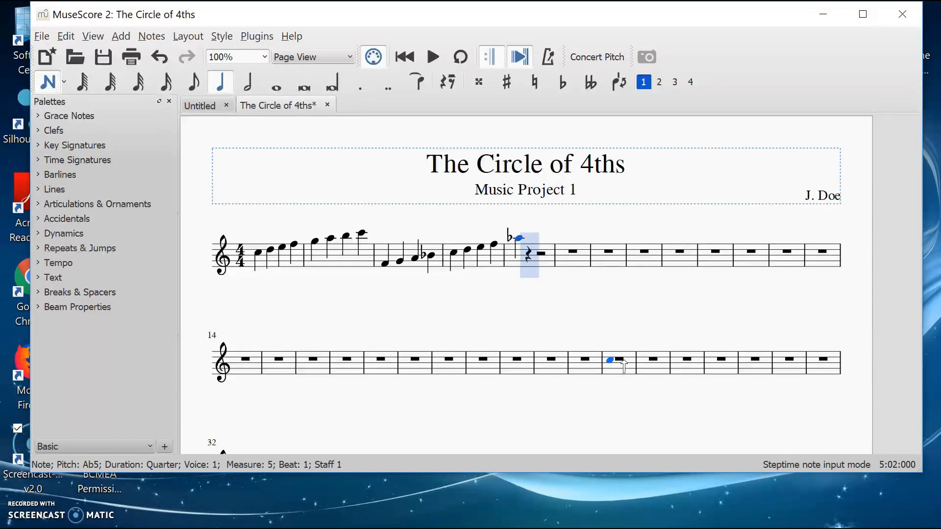
pyautogui.press('Down')
pyautogui.press('Down')
pyautogui.press('Down')
pyautogui.press('Down')
pyautogui.press('Down')
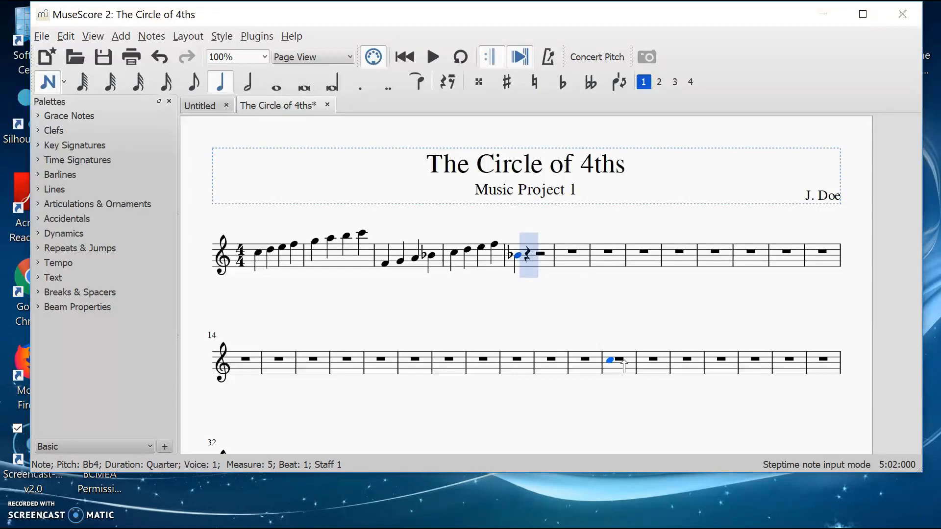
# Step: Continue the B♭ scale with C, D, E♭, F, G, A and B♭5 quarter notes
pyautogui.press('c')
pyautogui.press('d')
pyautogui.press('e')
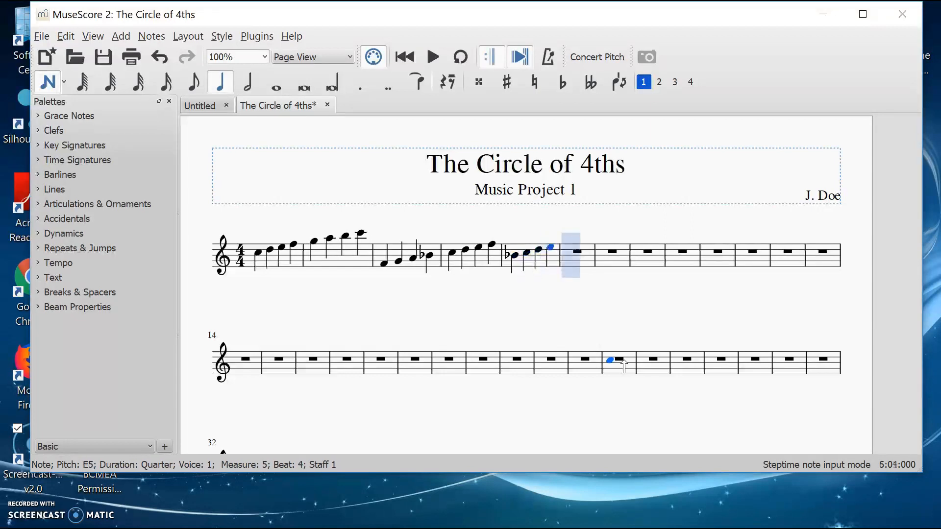
pyautogui.press('Down')
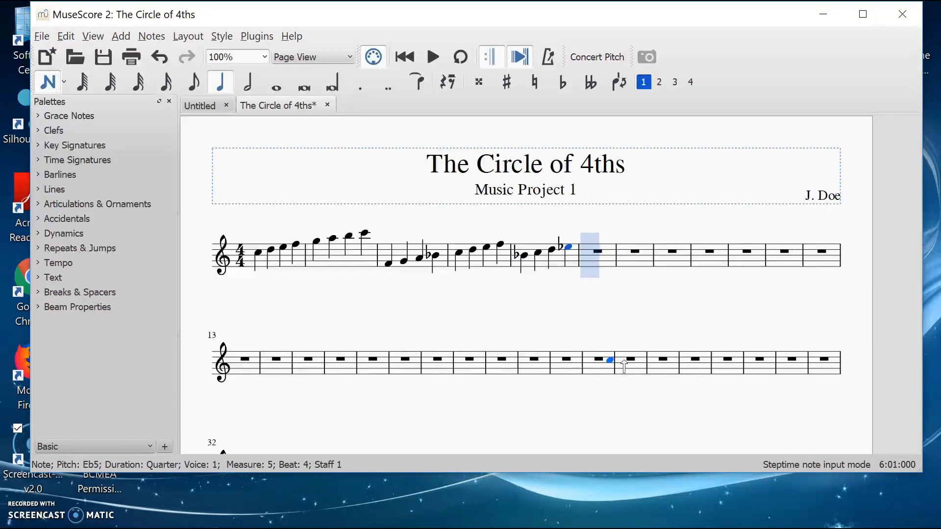
pyautogui.press('f')
pyautogui.press('g')
pyautogui.press('a')
pyautogui.press('b')
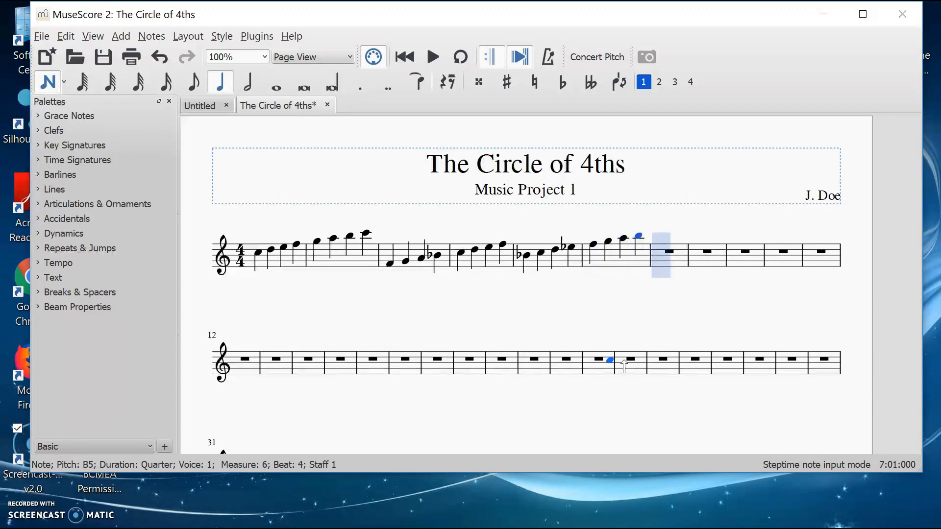
pyautogui.press('Down')
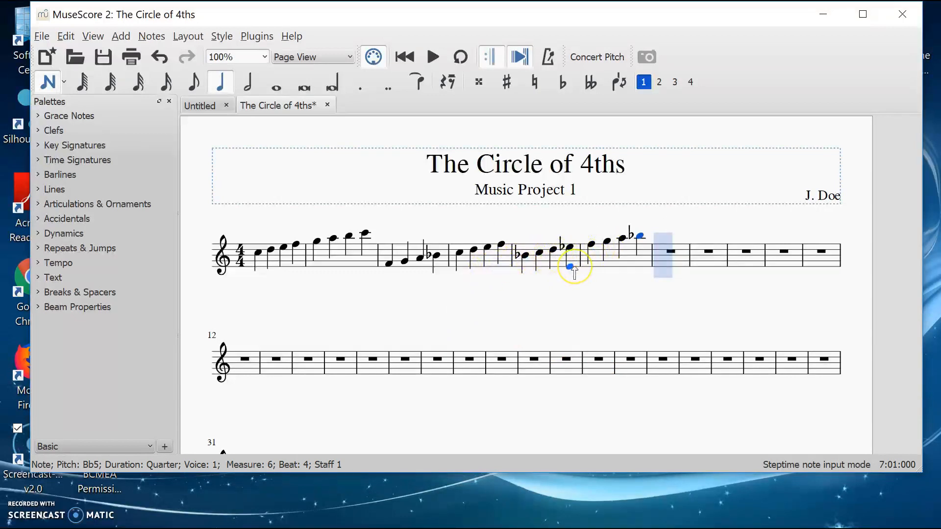
# Step: Start measure 7 with an A♭4 quarter note
pyautogui.press('a')
pyautogui.press('Down')
pyautogui.press('Down')
pyautogui.press('Down')
pyautogui.press('Down')
pyautogui.press('Down')
pyautogui.press('Down')
pyautogui.press('Down')
pyautogui.press('Down')
pyautogui.press('Down')
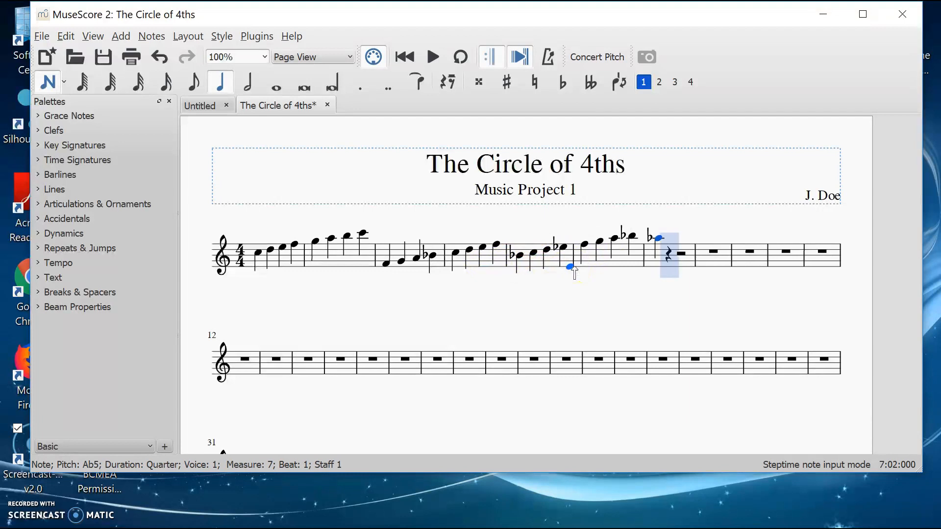
pyautogui.press('Down')
pyautogui.press('Down')
pyautogui.press('Down')
pyautogui.press('Down')
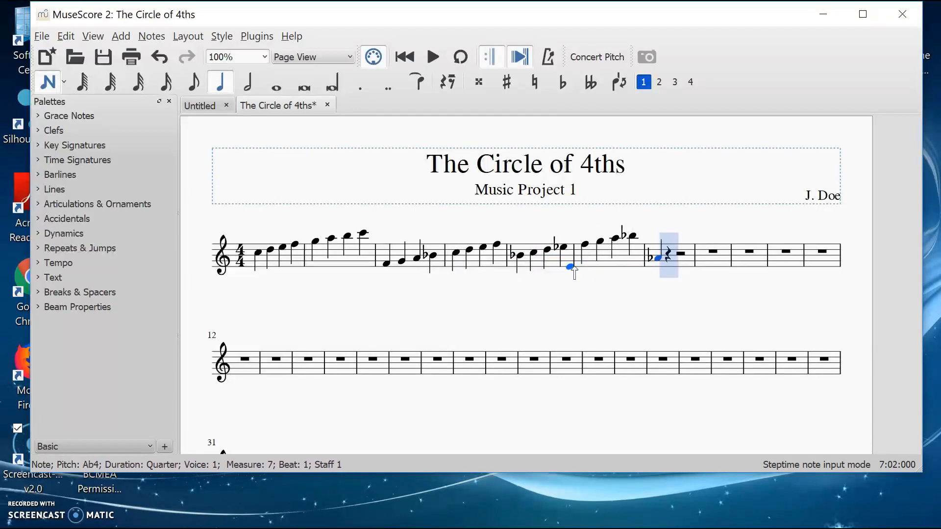
# Step: Continue the A♭ scale with B♭, C, D♭, E♭, F, G and A♭5 quarter notes
pyautogui.press('b')
pyautogui.press('Down')
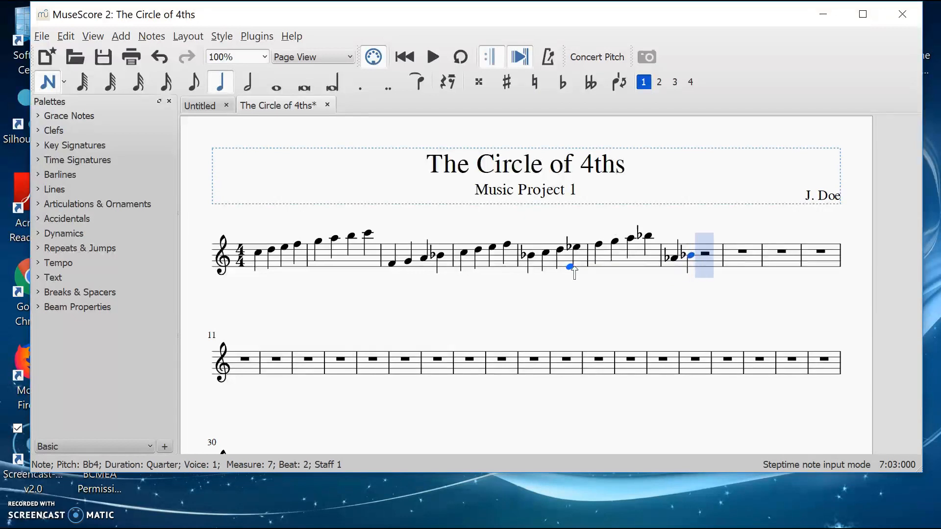
pyautogui.press('c')
pyautogui.press('d')
pyautogui.press('Down')
pyautogui.press('e')
pyautogui.press('Down')
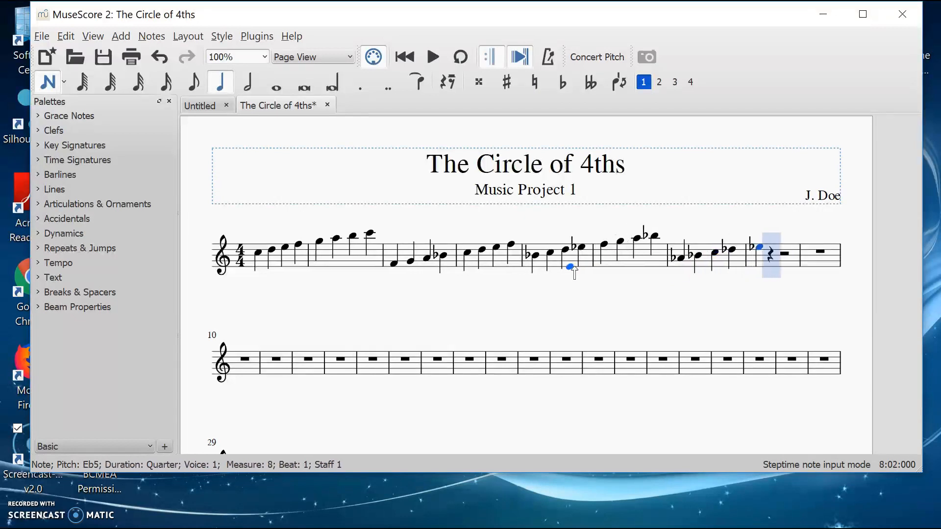
pyautogui.press('f')
pyautogui.press('g')
pyautogui.press('a')
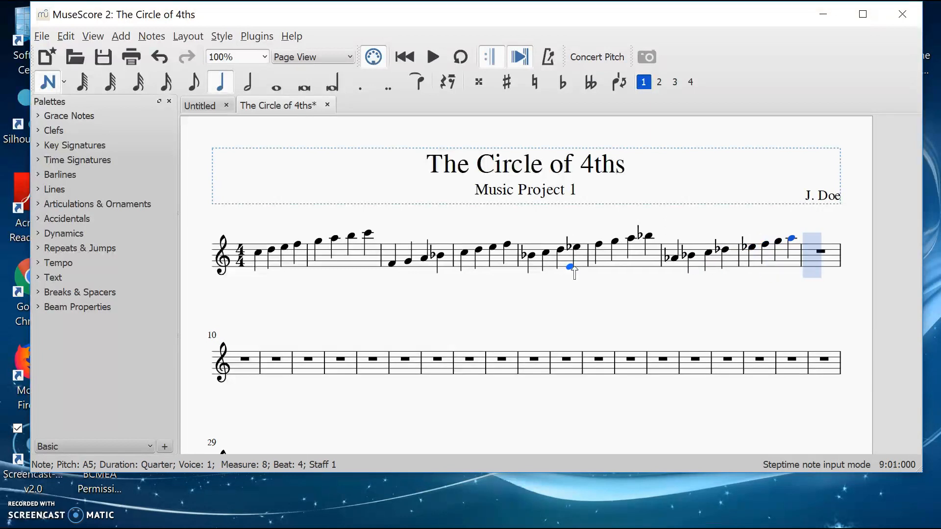
pyautogui.press('Down')
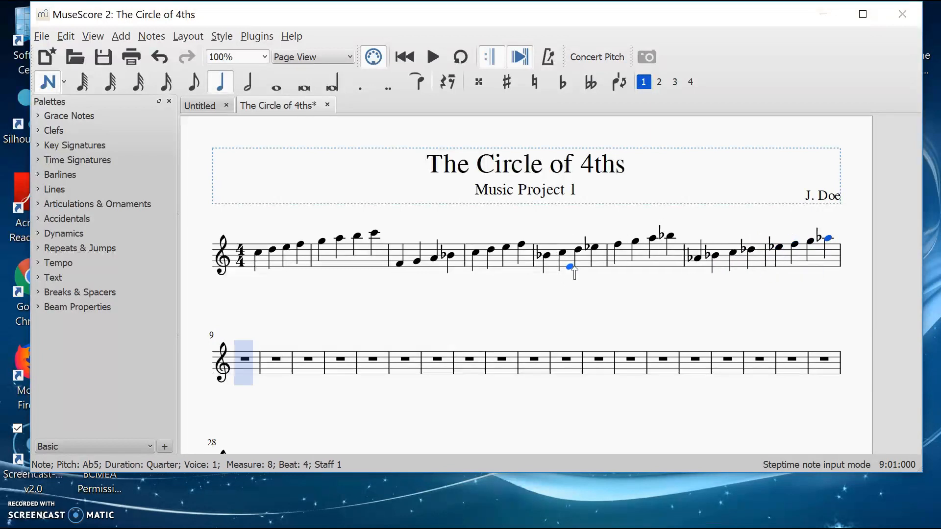
# Step: Start measure 9 with a D♭4 quarter note
pyautogui.press('d')
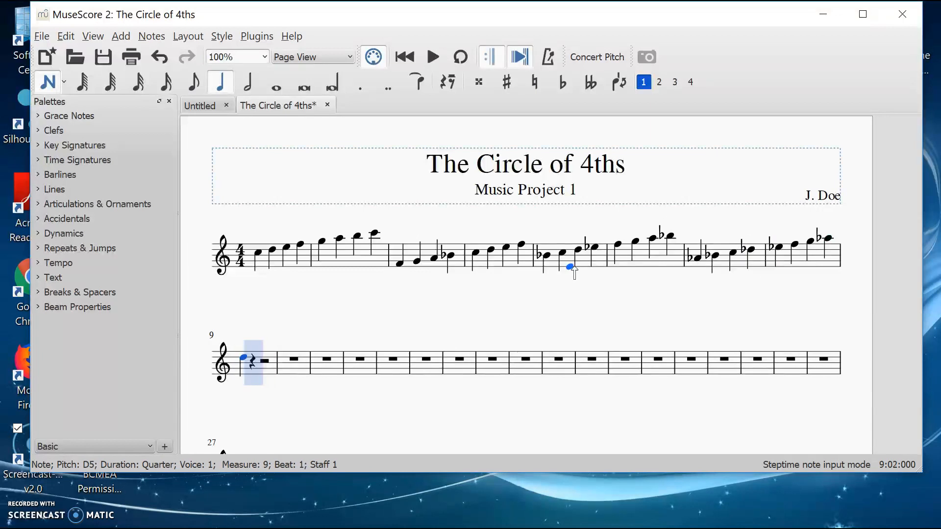
pyautogui.press('Down')
pyautogui.press('Down')
pyautogui.press('Down')
pyautogui.press('Down')
pyautogui.press('Down')
pyautogui.press('Down')
pyautogui.press('Down')
pyautogui.press('Down')
pyautogui.press('Down')
pyautogui.press('Down')
pyautogui.press('Down')
pyautogui.press('Down')
pyautogui.press('Down')
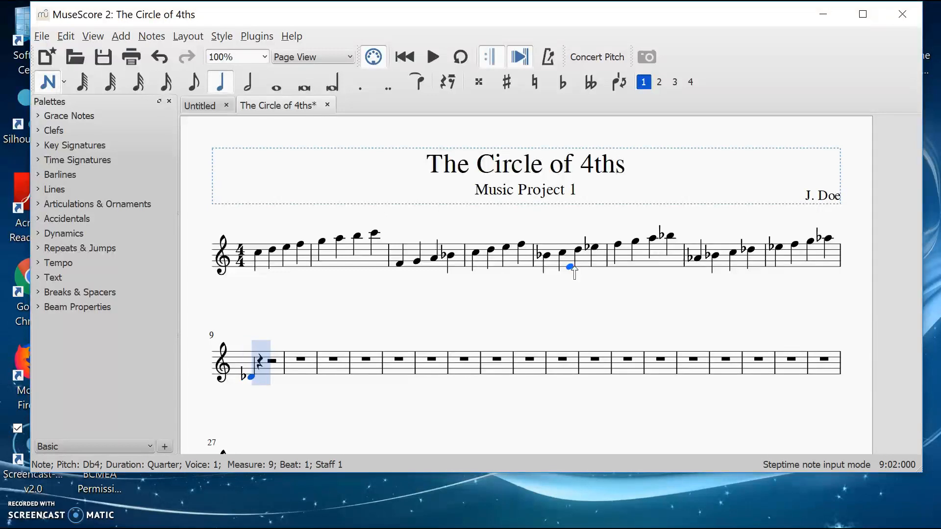
# Step: Continue the D♭ scale with E♭, F, G, A♭, B♭, B4 and D5 quarter notes
pyautogui.press('e')
pyautogui.press('Down')
pyautogui.press('f')
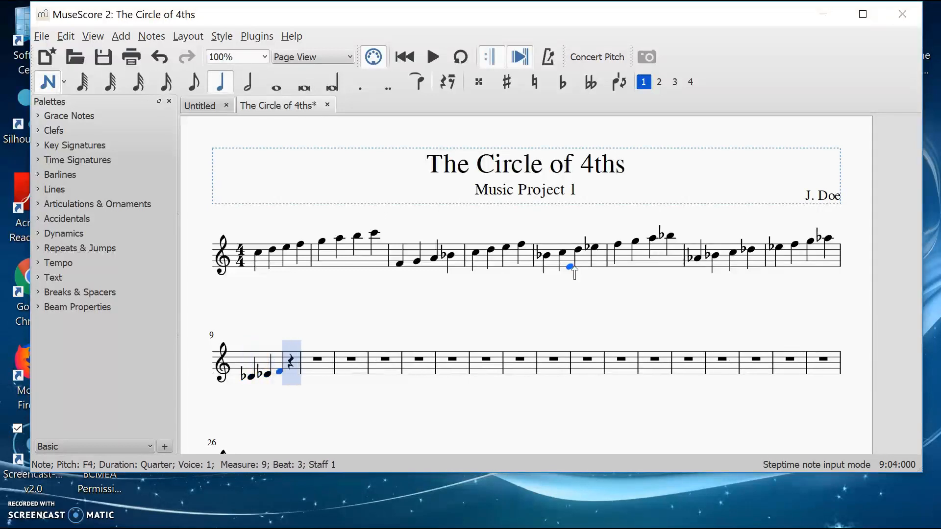
pyautogui.press('g')
pyautogui.press('a')
pyautogui.press('Down')
pyautogui.press('b')
pyautogui.press('Down')
pyautogui.press('c')
pyautogui.press('Down')
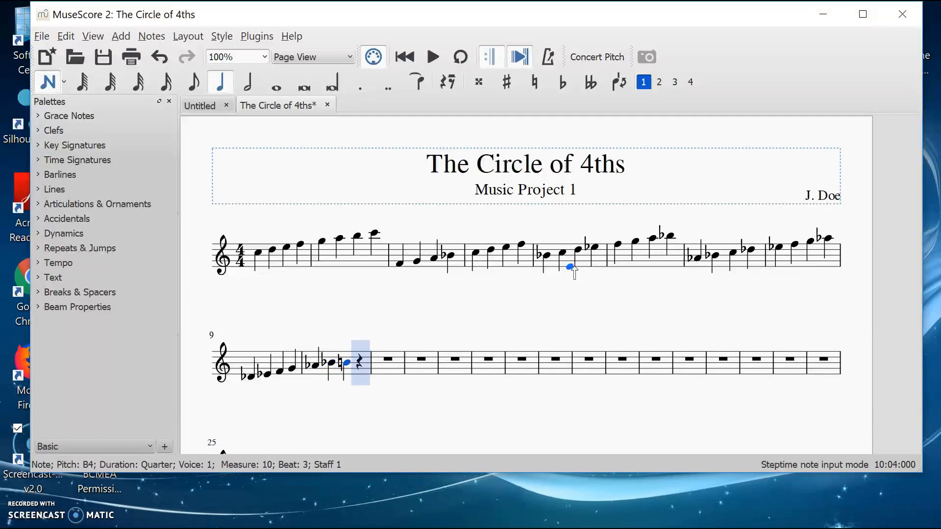
pyautogui.press('d')
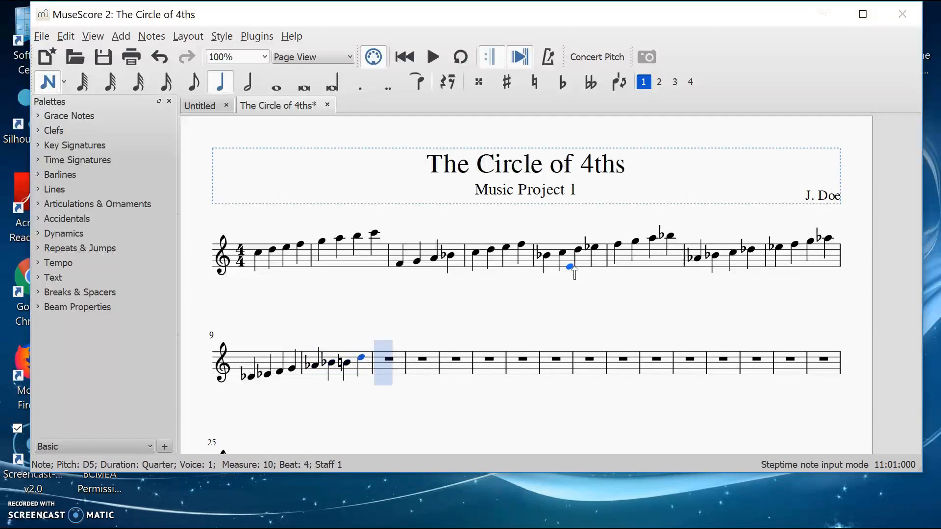
# Step: Raise the B in measure 10 to C5 and lower the following D to D♭5
pyautogui.press('Left')
pyautogui.press('Left')
pyautogui.press('Up')
pyautogui.press('Right')
pyautogui.press('Down')
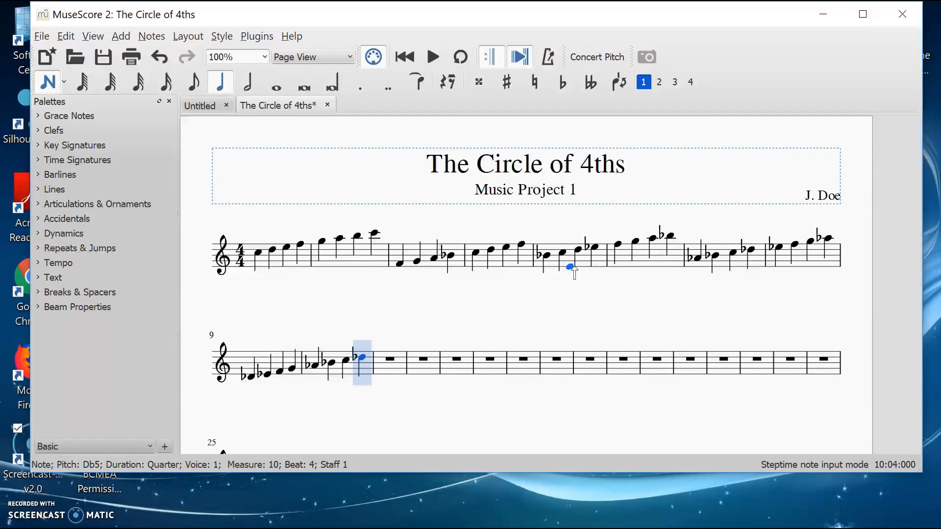
# Step: Lower the G in measure 9 to G♭4
pyautogui.press('Left')
pyautogui.press('Left')
pyautogui.press('Left')
pyautogui.press('Left')
pyautogui.press('Left')
pyautogui.press('Right')
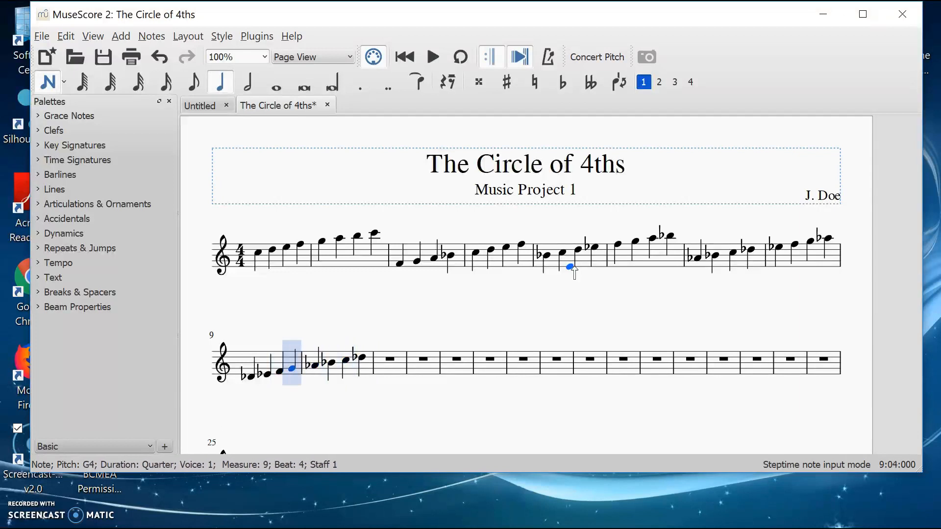
pyautogui.press('Right')
pyautogui.press('Right')
pyautogui.press('Right')
pyautogui.press('Left')
pyautogui.press('Left')
pyautogui.press('Left')
pyautogui.press('Left')
pyautogui.press('Right')
pyautogui.press('Down')
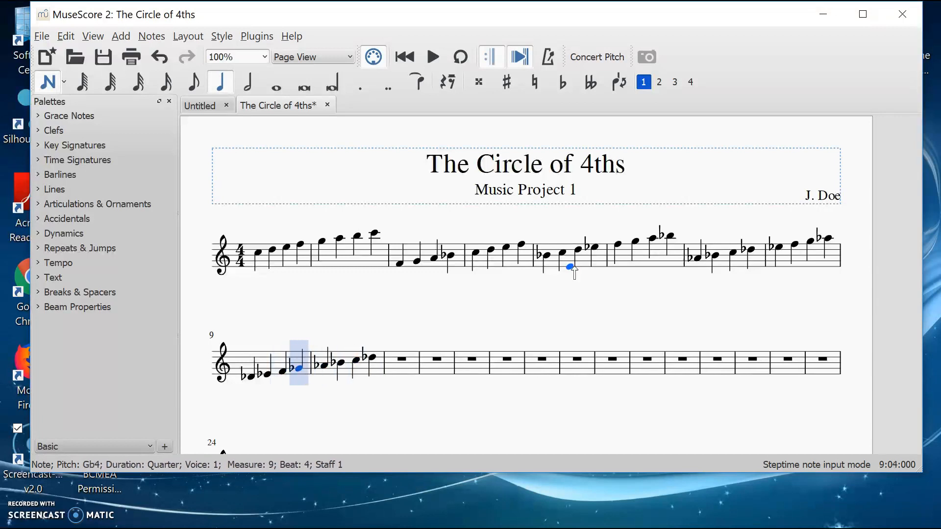
# Step: Start measure 11 with an F♯4 quarter note
pyautogui.press('Left')
pyautogui.press('Left')
pyautogui.press('Left')
pyautogui.press('Left')
pyautogui.press('Right')
pyautogui.press('Right')
pyautogui.press('Right')
pyautogui.press('Right')
pyautogui.press('Right')
pyautogui.press('Right')
pyautogui.press('Right')
pyautogui.press('Right')
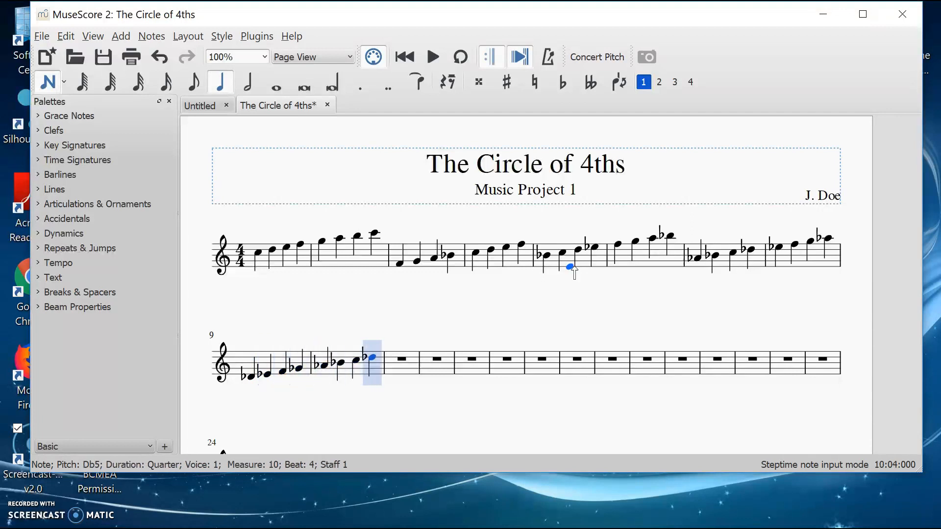
pyautogui.press('Right')
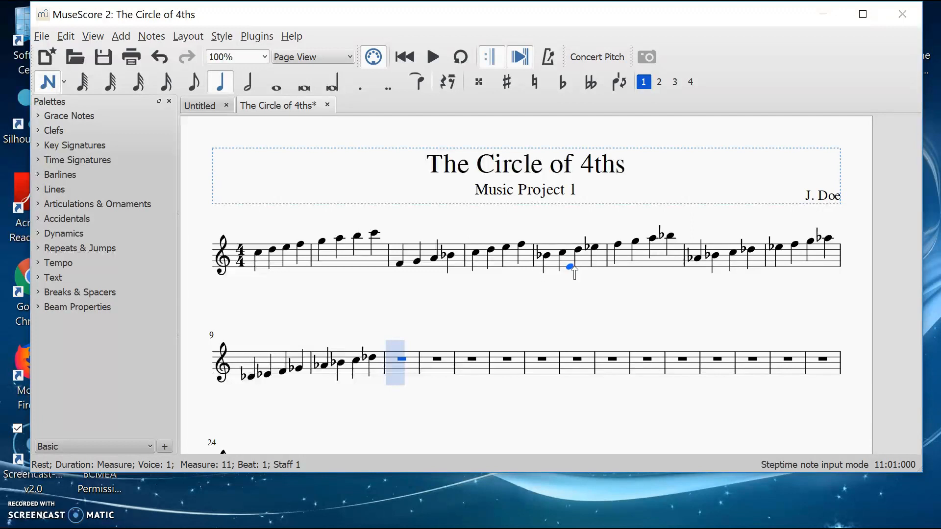
pyautogui.press('g')
pyautogui.press('Down')
pyautogui.press('Down')
pyautogui.press('Down')
pyautogui.press('Down')
pyautogui.press('Down')
pyautogui.press('Down')
pyautogui.press('Down')
pyautogui.press('Down')
pyautogui.press('Down')
pyautogui.press('Down')
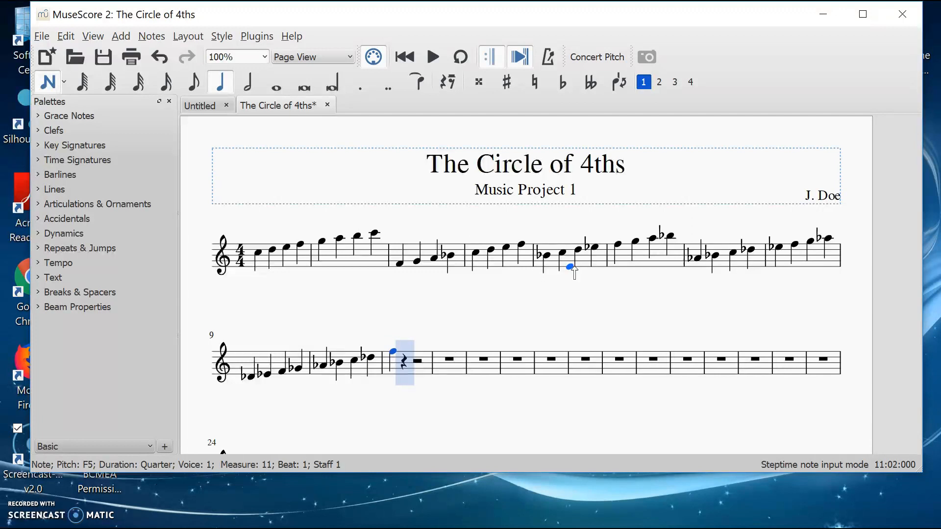
pyautogui.press('Down')
pyautogui.press('Down')
pyautogui.press('Down')
pyautogui.press('Down')
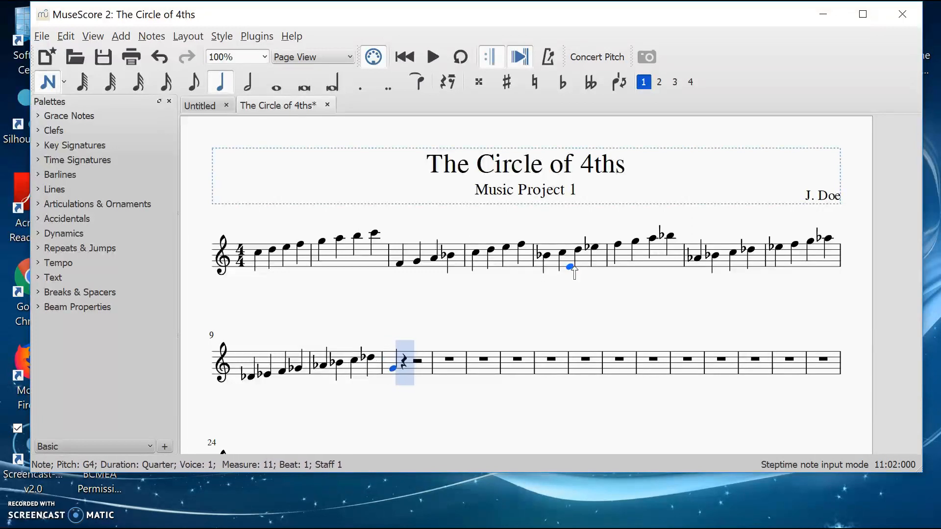
pyautogui.press('Up')
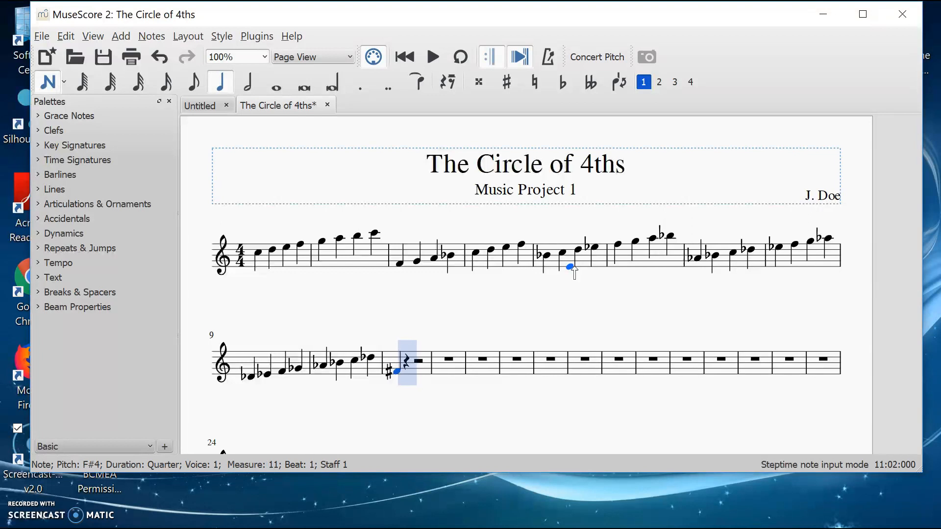
# Step: Continue the F♯ scale with G♯, A♯, B, C♯, D♯, E and F♯5 quarter notes
pyautogui.press('g')
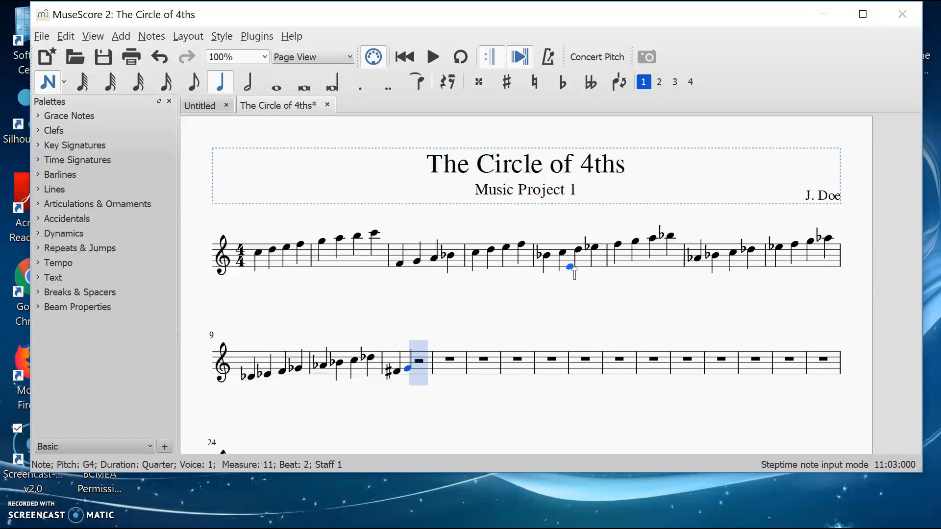
pyautogui.press('Up')
pyautogui.press('a')
pyautogui.press('Up')
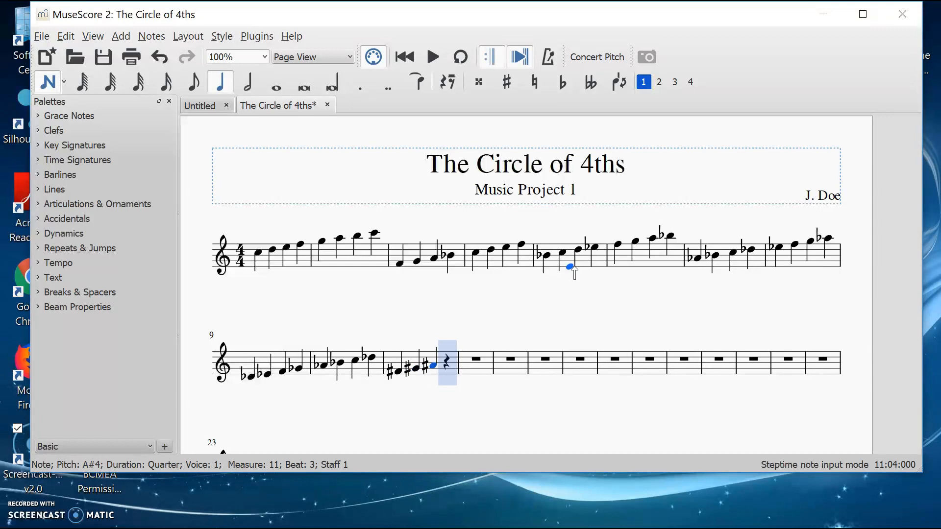
pyautogui.press('b')
pyautogui.press('c')
pyautogui.press('Up')
pyautogui.press('d')
pyautogui.press('Up')
pyautogui.press('e')
pyautogui.press('f')
pyautogui.press('Up')
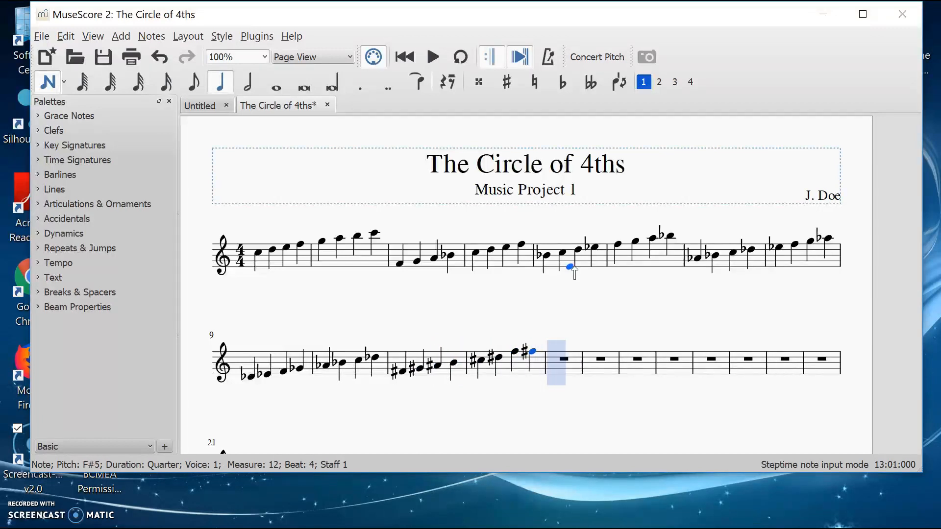
# Step: Raise the E in measure 12 to E♯5 with a sharp
pyautogui.press('Left')
pyautogui.press('Left')
pyautogui.press('Down')
pyautogui.press('Up')
pyautogui.press('Down')
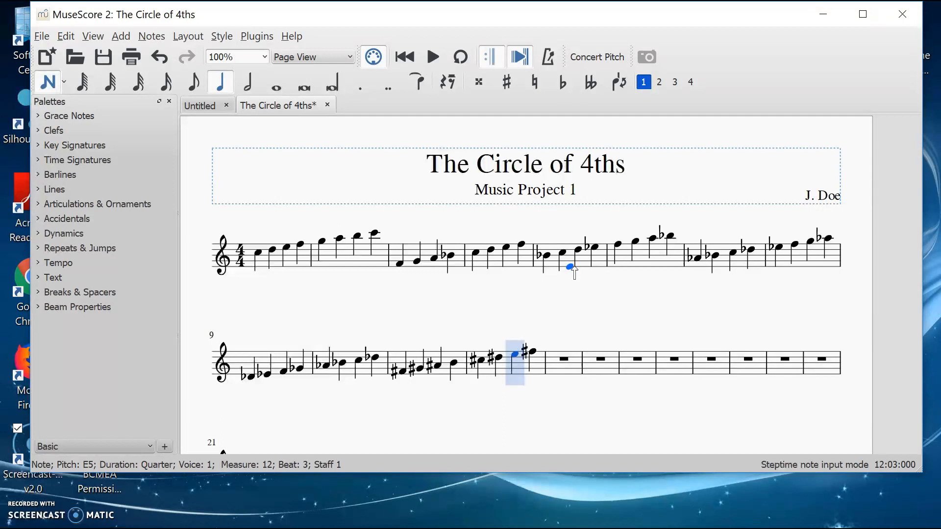
pyautogui.press('Up')
pyautogui.press('Down')
pyautogui.press('Up')
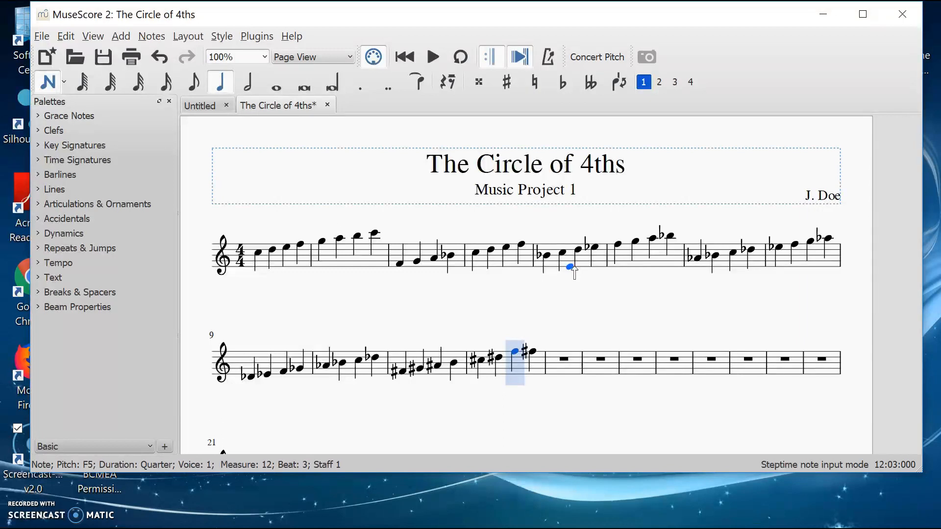
pyautogui.press('Down')
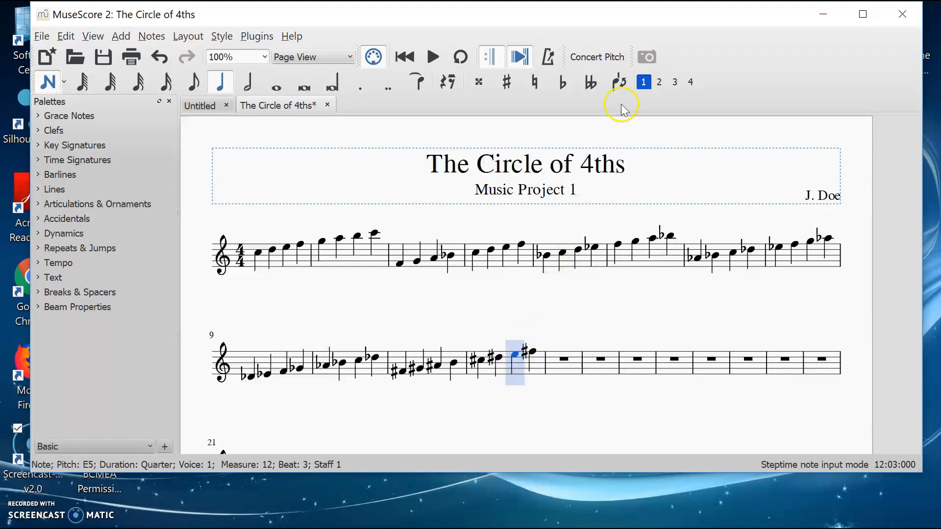
pyautogui.click(508, 82)
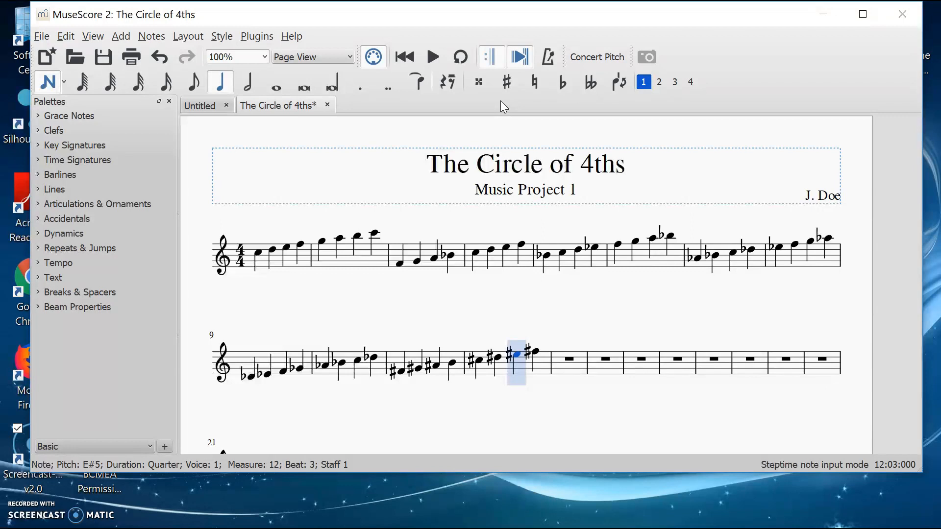
pyautogui.click(505, 84)
# Step: Start measure 13 with a B4 quarter note
pyautogui.press('Right')
pyautogui.press('Right')
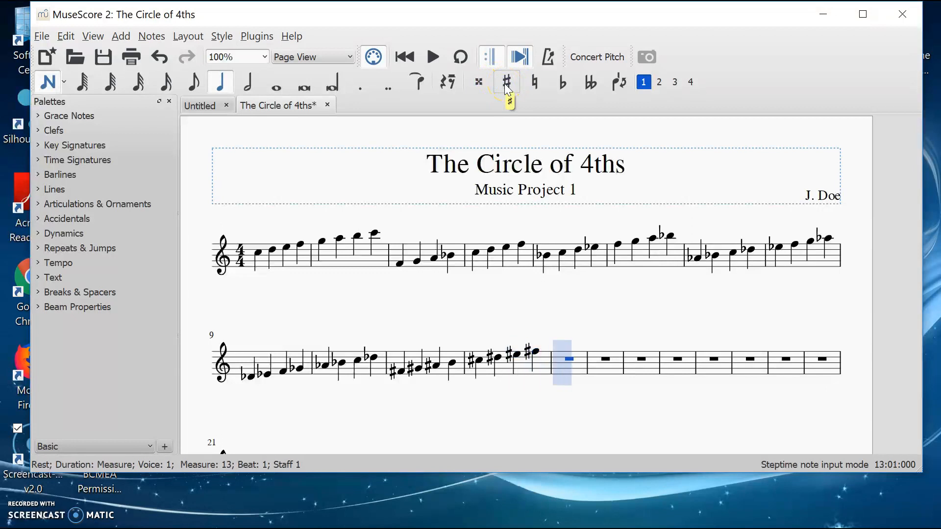
pyautogui.press('b')
pyautogui.press('Down')
pyautogui.press('Down')
pyautogui.press('Down')
pyautogui.press('Down')
pyautogui.press('Down')
pyautogui.press('Down')
pyautogui.press('Down')
pyautogui.press('Down')
pyautogui.press('Down')
pyautogui.press('Down')
pyautogui.press('Down')
pyautogui.press('Down')
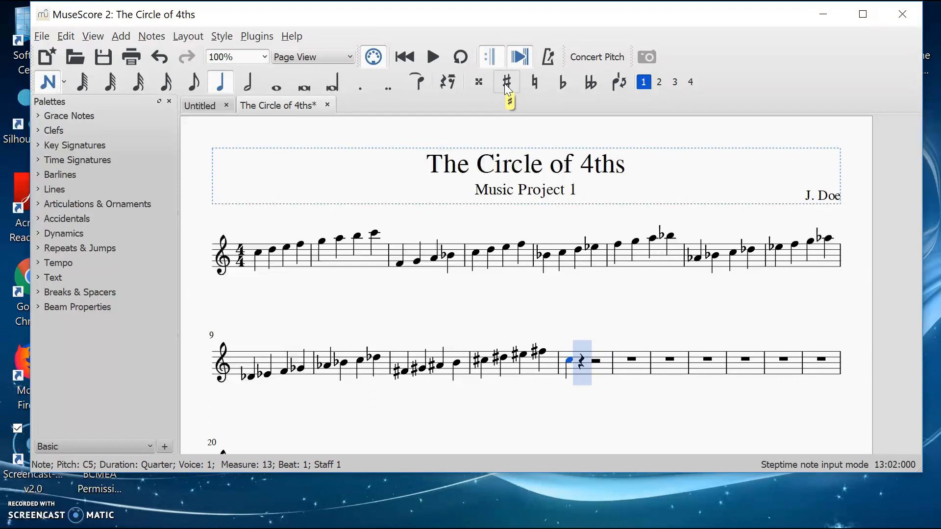
# Step: Continue the B scale with C♯, D♯, E, F♯, G♯, A♯ and B5 quarter notes
pyautogui.press('c')
pyautogui.press('Up')
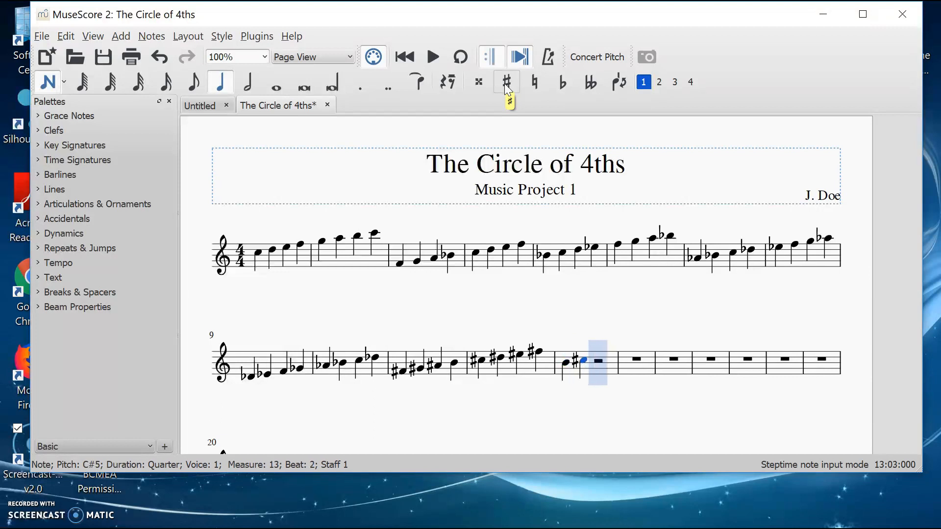
pyautogui.press('d')
pyautogui.press('Up')
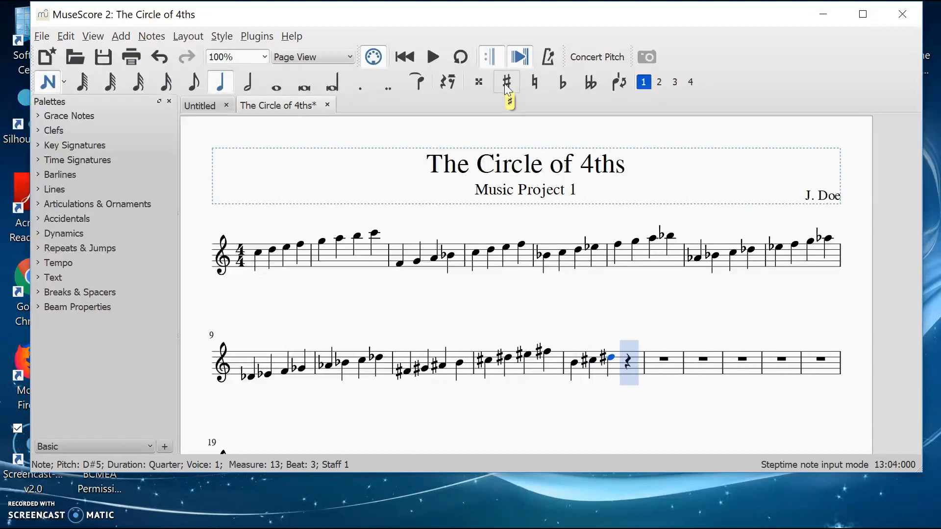
pyautogui.press('e')
pyautogui.press('f')
pyautogui.press('Up')
pyautogui.press('g')
pyautogui.press('Up')
pyautogui.press('a')
pyautogui.press('Up')
pyautogui.press('b')
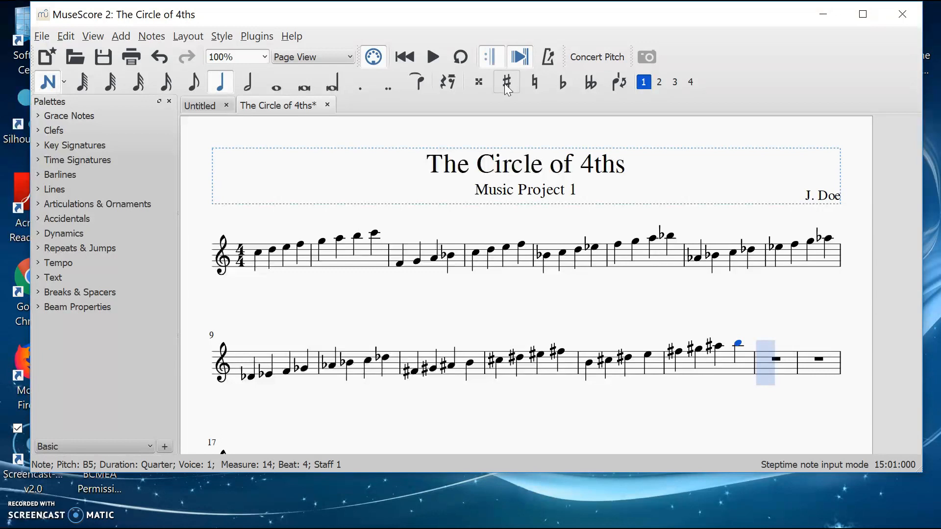
# Step: Start measure 15 with an E4 quarter note
pyautogui.press('e')
pyautogui.press('Down')
pyautogui.press('Down')
pyautogui.press('Down')
pyautogui.press('Down')
pyautogui.press('Down')
pyautogui.press('Down')
pyautogui.press('Down')
pyautogui.press('Down')
pyautogui.press('Down')
pyautogui.press('Down')
pyautogui.press('Down')
pyautogui.press('Down')
pyautogui.press('Down')
pyautogui.press('Down')
pyautogui.press('Down')
pyautogui.press('Down')
pyautogui.press('Down')
pyautogui.press('Down')
pyautogui.press('Down')
pyautogui.press('Down')
pyautogui.press('Down')
pyautogui.press('Down')
pyautogui.press('Down')
pyautogui.press('Down')
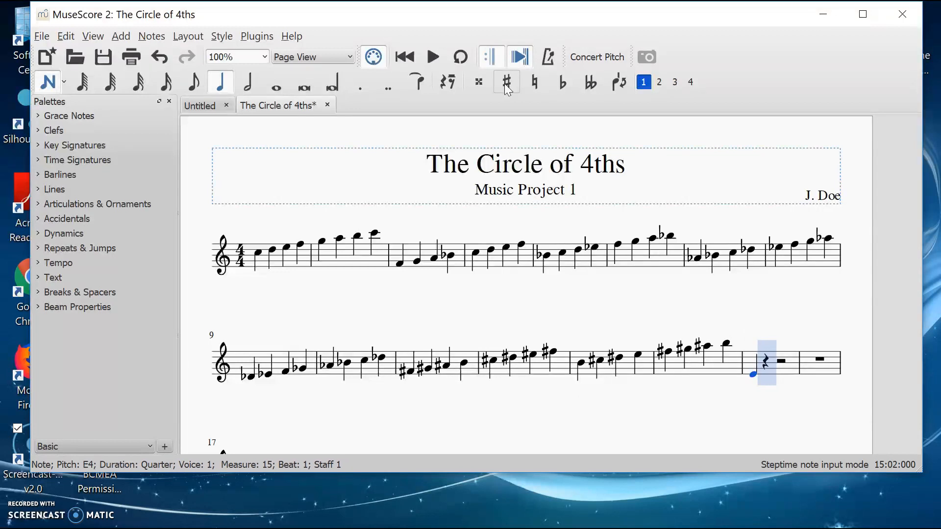
# Step: Continue the E scale with F♯, G♯, A, B, C♯, D♯ and E5 quarter notes
pyautogui.press('f')
pyautogui.press('Up')
pyautogui.press('g')
pyautogui.press('Up')
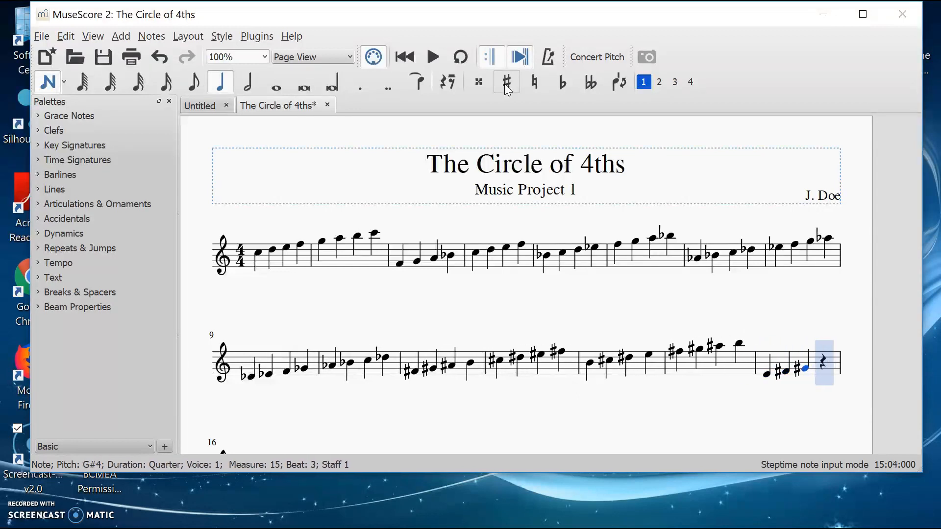
pyautogui.press('a')
pyautogui.press('b')
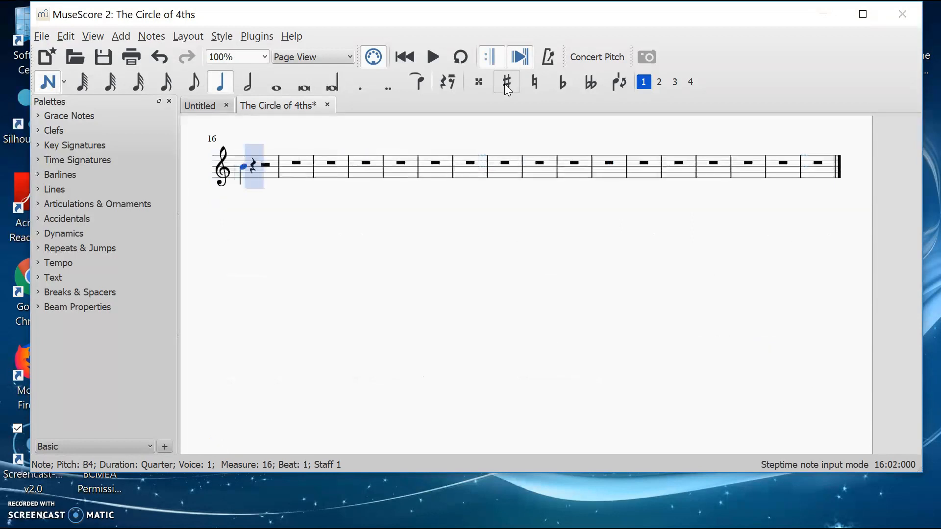
pyautogui.press('c')
pyautogui.press('Up')
pyautogui.press('d')
pyautogui.press('Up')
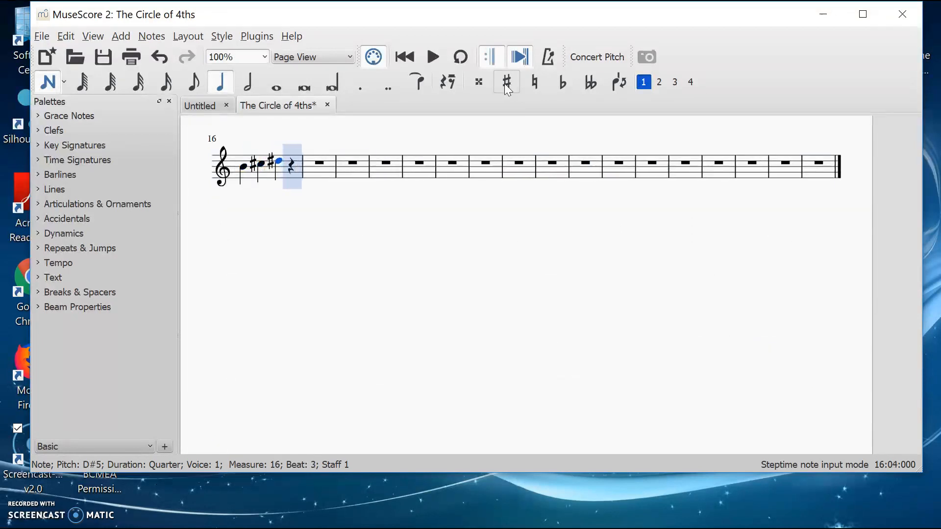
pyautogui.press('e')
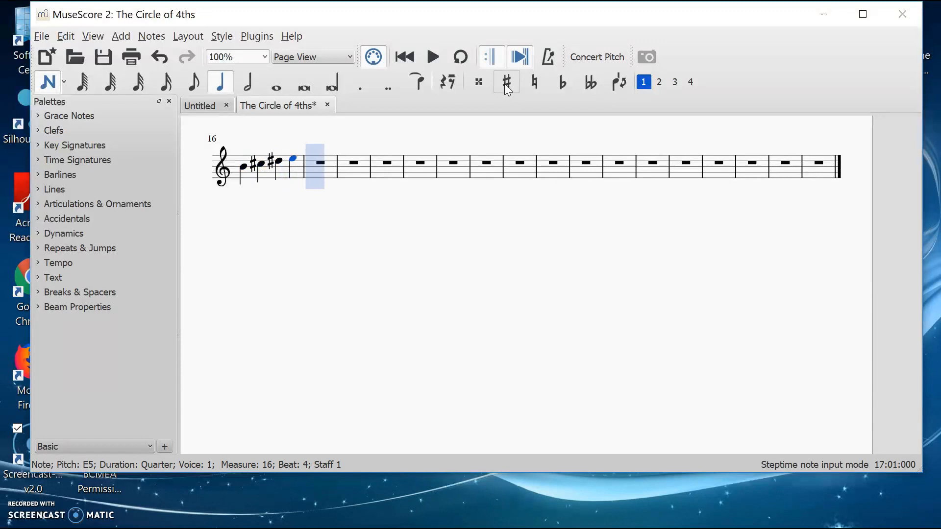
# Step: Start measure 17 with an A4 quarter note
pyautogui.press('e')
pyautogui.press('Down')
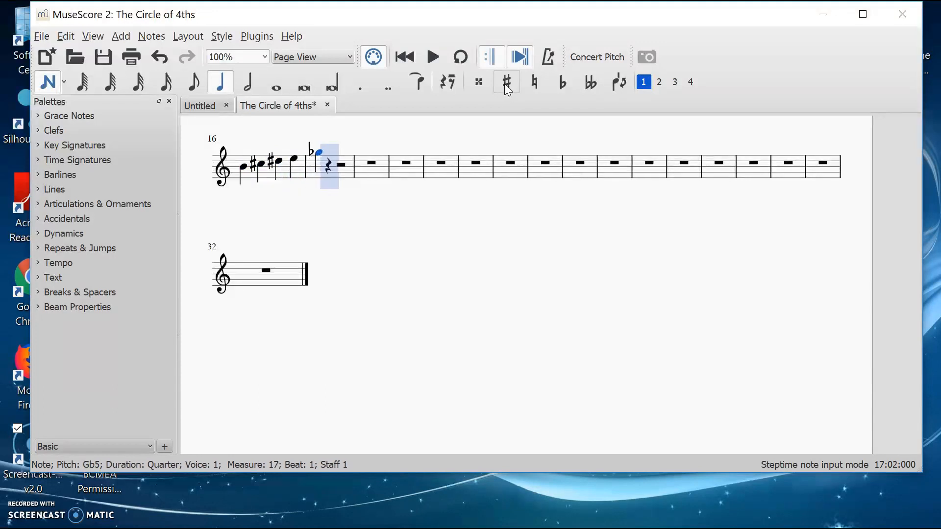
pyautogui.press('Down')
pyautogui.press('Down')
pyautogui.press('Down')
pyautogui.press('Down')
pyautogui.press('Down')
pyautogui.press('Down')
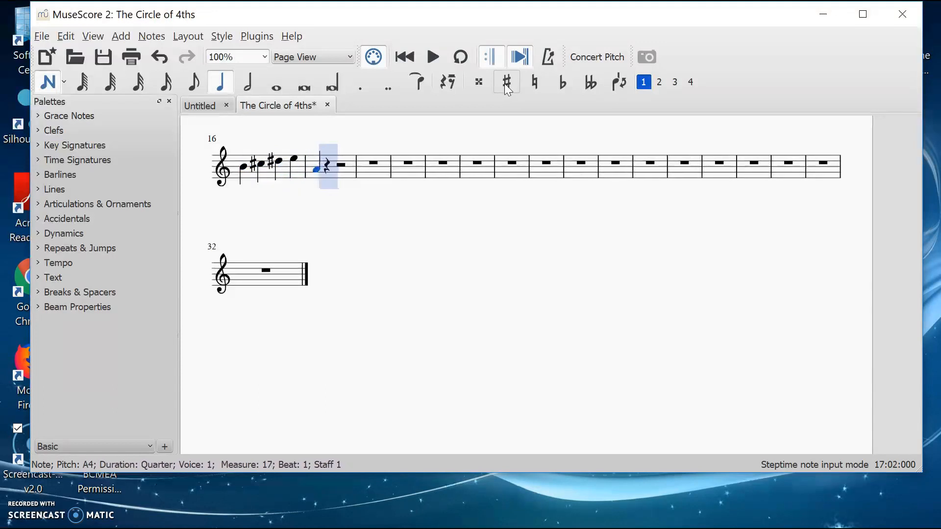
# Step: Continue the A scale with B, C♯, D, E, F♯, G♯ and A5 quarter notes
pyautogui.press('b')
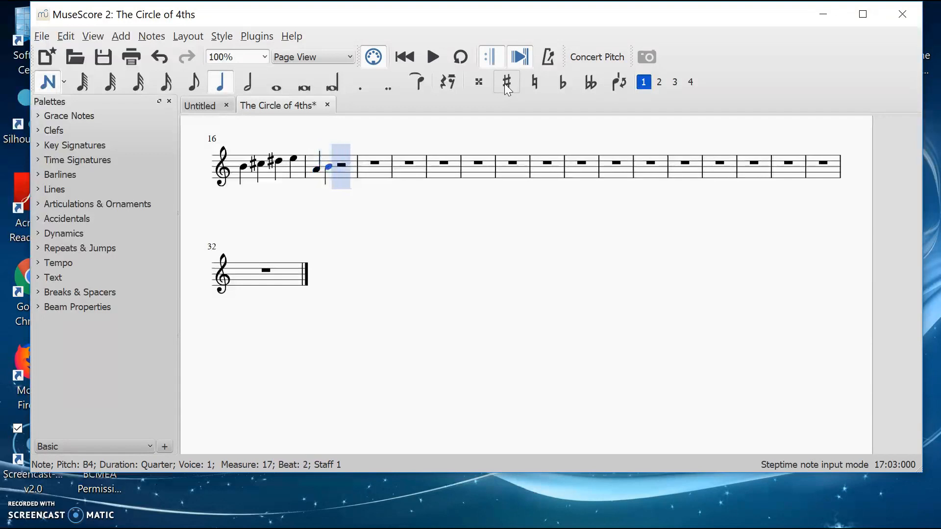
pyautogui.press('c')
pyautogui.press('Up')
pyautogui.press('d')
pyautogui.press('e')
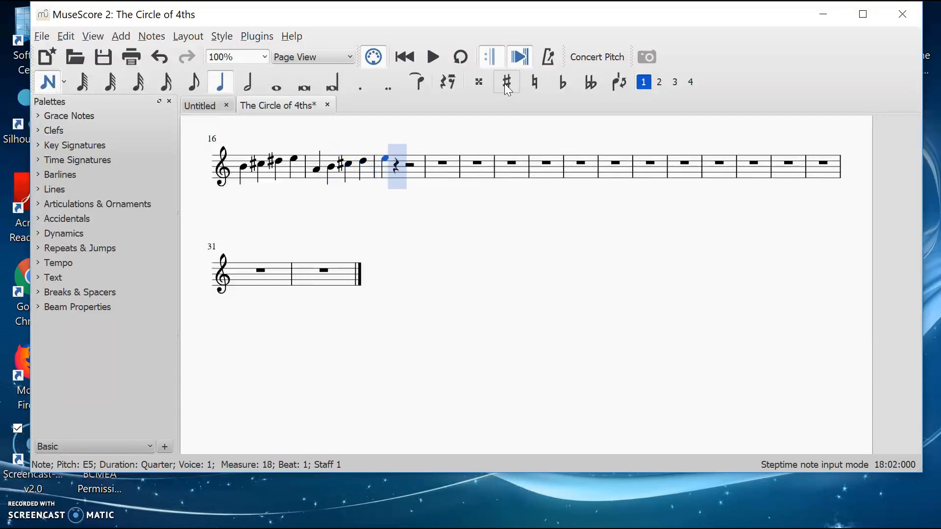
pyautogui.press('f')
pyautogui.press('Up')
pyautogui.press('g')
pyautogui.press('Up')
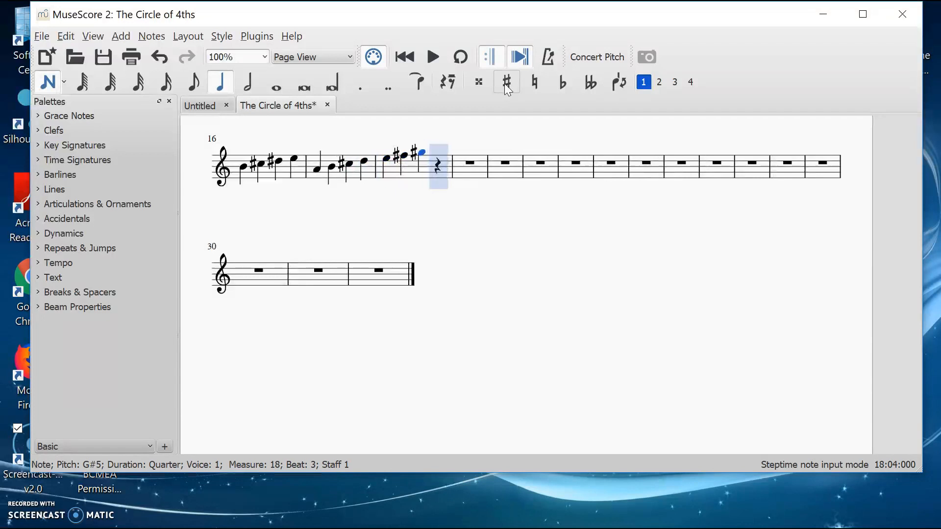
pyautogui.press('a')
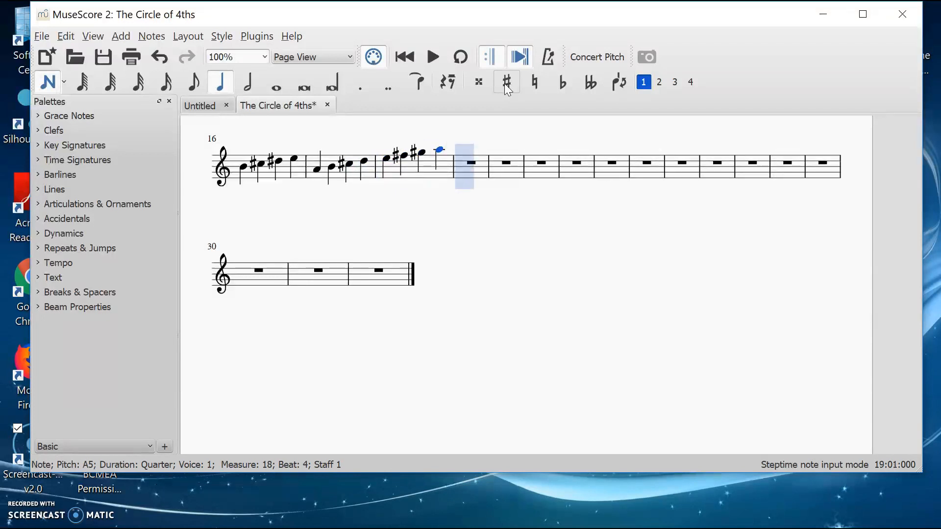
# Step: Start measure 19 with a D5 quarter note
pyautogui.press('a')
pyautogui.press('Down')
pyautogui.press('Down')
pyautogui.press('Down')
pyautogui.press('Down')
pyautogui.press('Down')
pyautogui.press('Down')
pyautogui.press('Down')
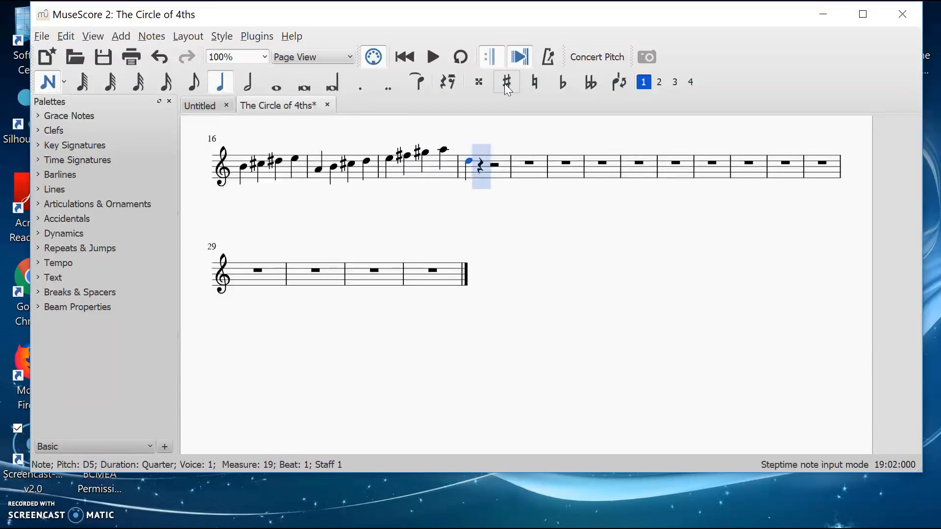
# Step: Continue the D scale with E, F♯, G, A, B, C♯ and D6 quarter notes
pyautogui.press('e')
pyautogui.press('f')
pyautogui.press('Up')
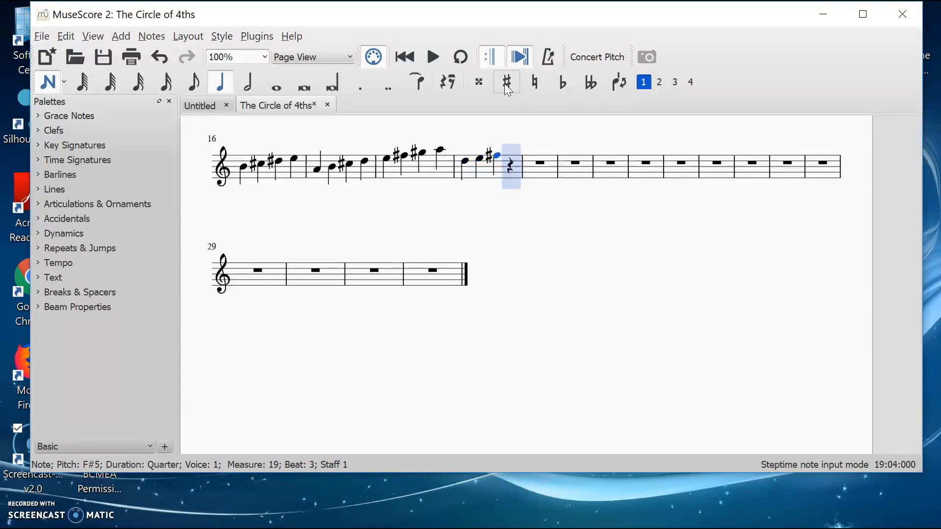
pyautogui.press('g')
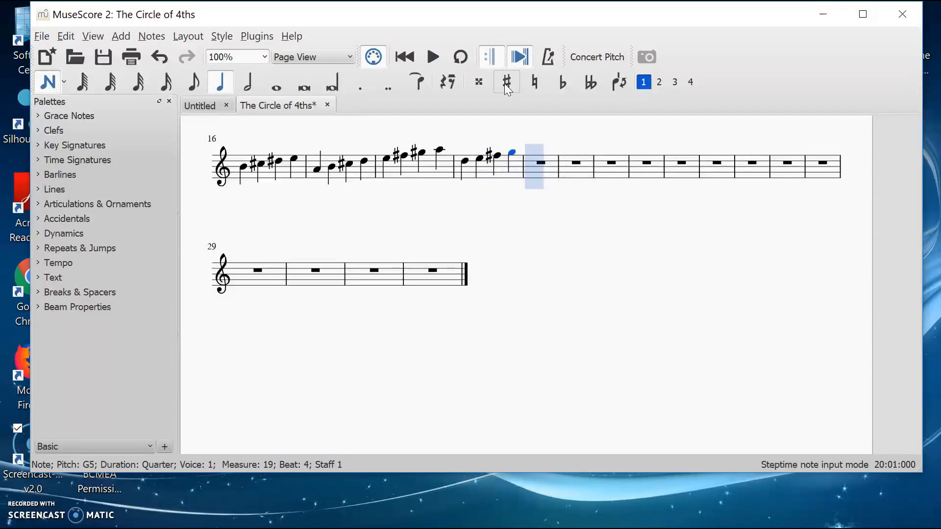
pyautogui.press('a')
pyautogui.press('b')
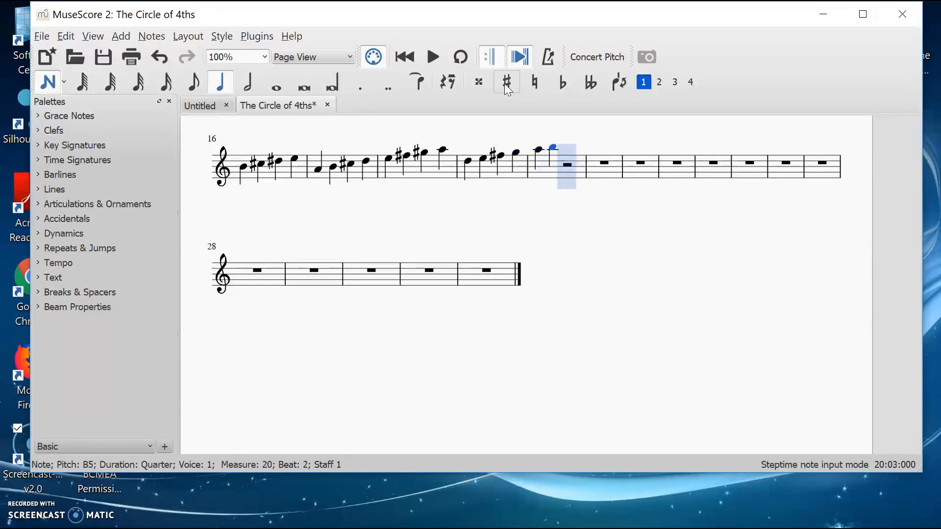
pyautogui.press('c')
pyautogui.press('Up')
pyautogui.press('d')
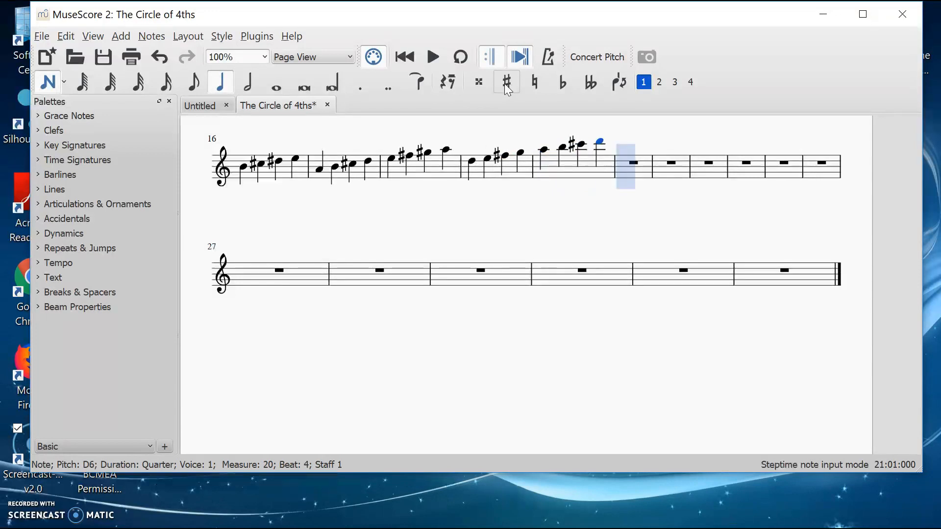
# Step: Start measure 21 with a G4 quarter note
pyautogui.press('e')
pyautogui.press('Down')
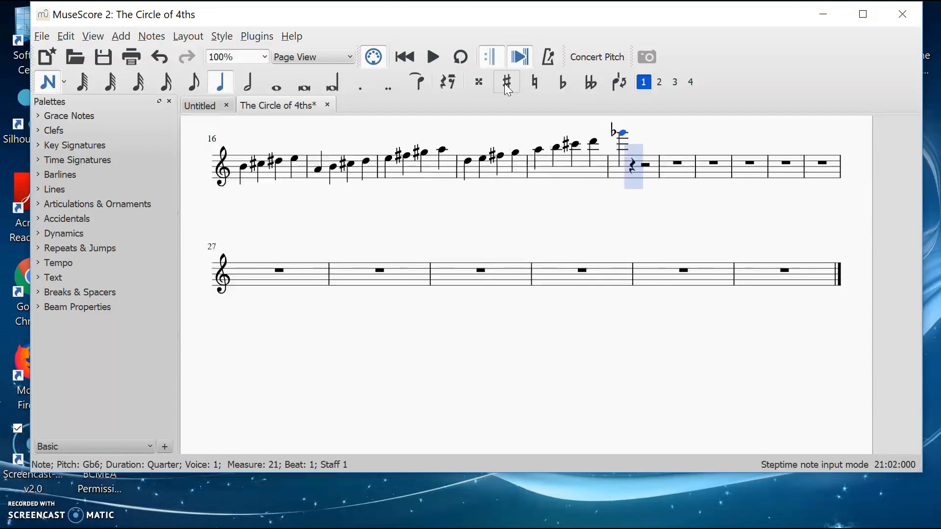
pyautogui.press('Down')
pyautogui.press('Down')
pyautogui.press('Down')
pyautogui.press('Down')
pyautogui.press('Down')
pyautogui.press('Down')
pyautogui.press('Down')
pyautogui.press('Down')
pyautogui.press('Down')
pyautogui.press('Down')
pyautogui.press('Down')
pyautogui.press('Down')
pyautogui.press('Down')
pyautogui.press('Down')
pyautogui.press('Down')
pyautogui.press('Down')
pyautogui.press('Down')
pyautogui.press('Down')
pyautogui.press('Down')
pyautogui.press('Down')
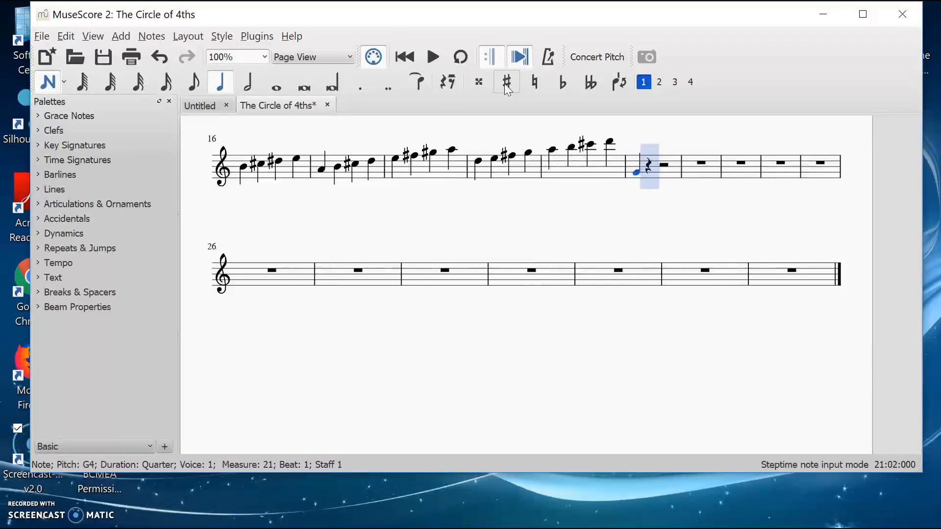
# Step: Continue the G scale with A, B, C, D, E, F♯ and G5 quarter notes
pyautogui.press('a')
pyautogui.press('b')
pyautogui.press('c')
pyautogui.press('d')
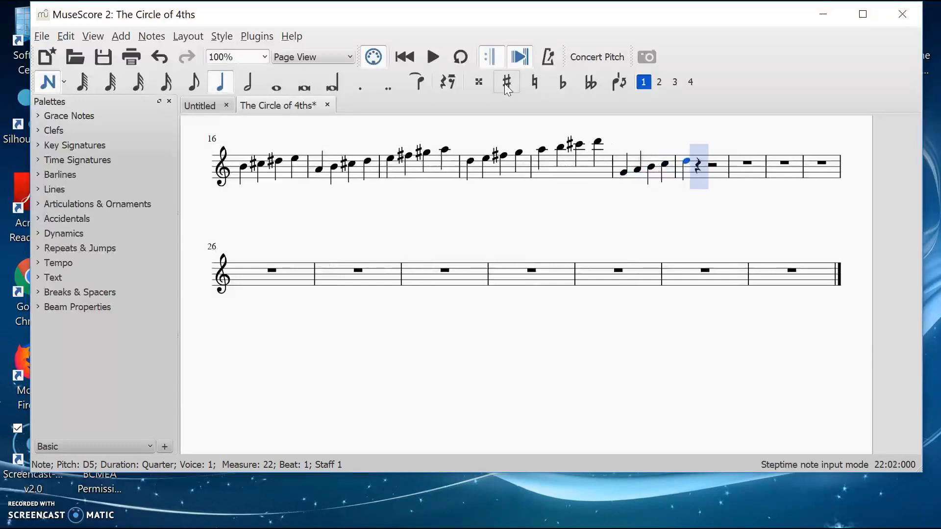
pyautogui.press('e')
pyautogui.press('f')
pyautogui.click(504, 83)
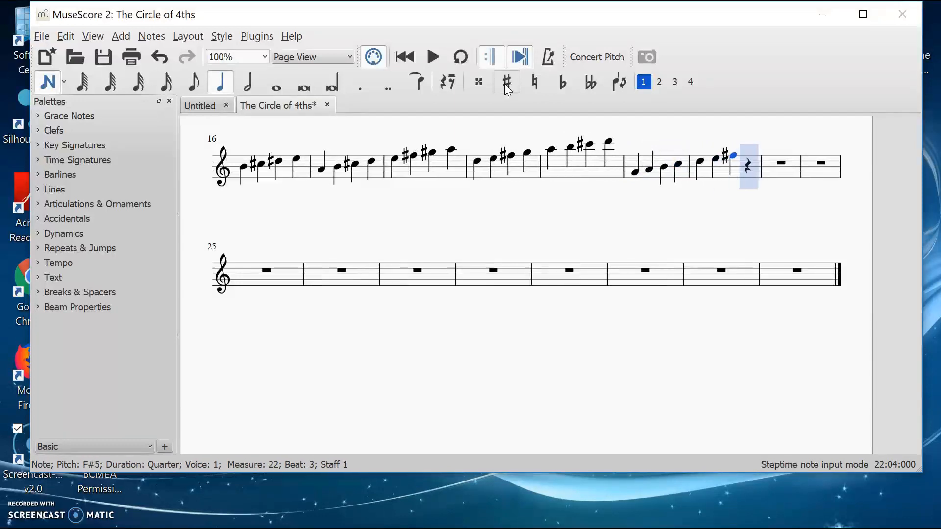
pyautogui.press('g')
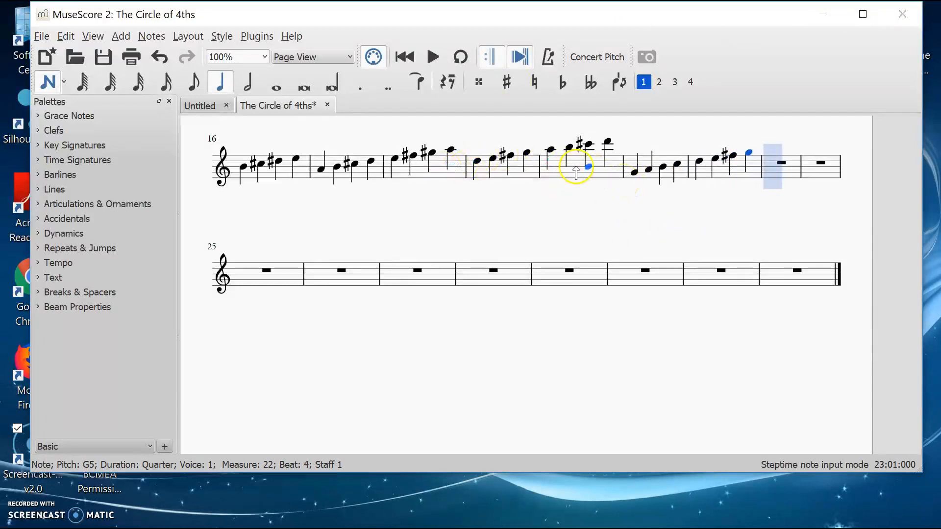
# Step: Notate the C scale from C4 to C5 as quarter notes in measures 23 and 24
pyautogui.click(767, 186)
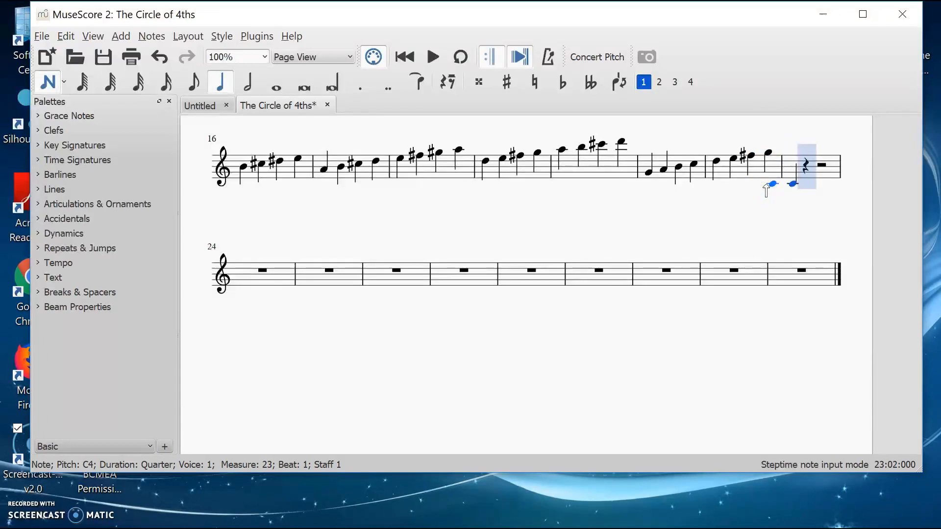
pyautogui.press('d')
pyautogui.press('e')
pyautogui.press('f')
pyautogui.press('g')
pyautogui.press('a')
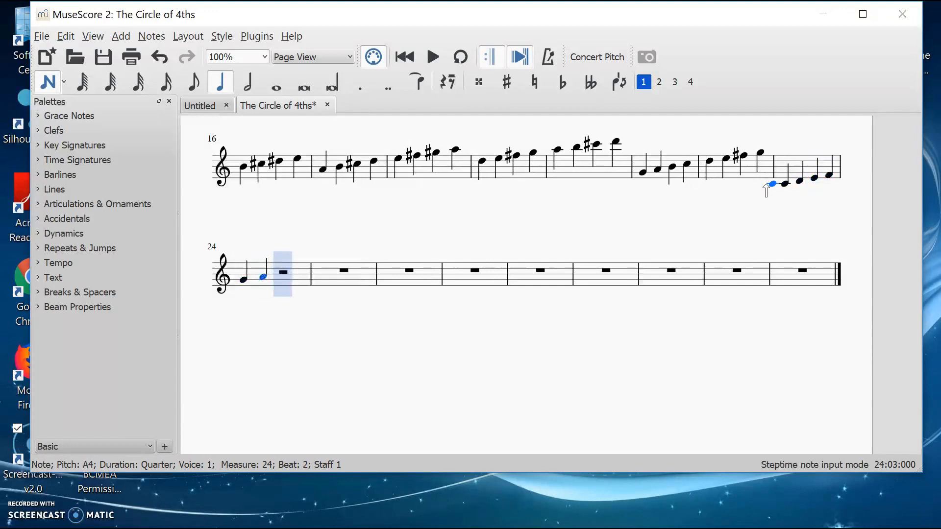
pyautogui.press('b')
pyautogui.press('c')
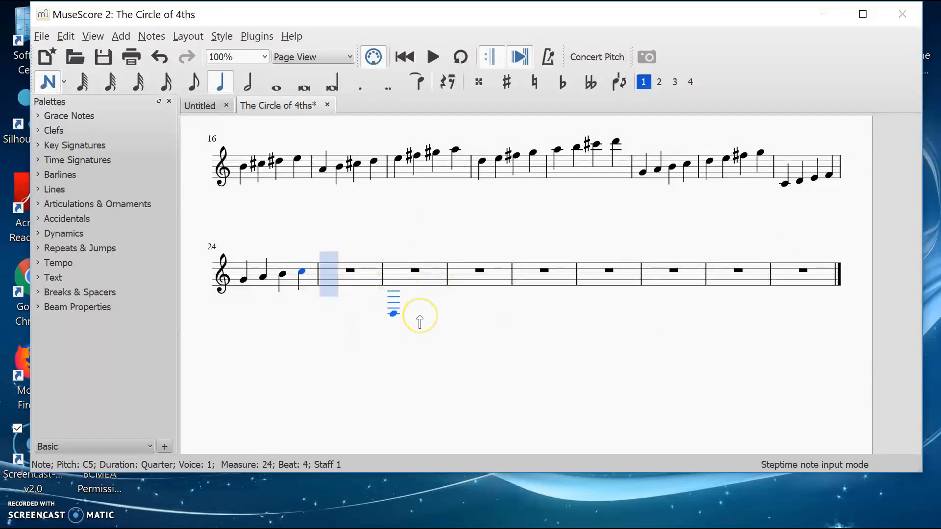
# Step: Review the notated scales throughout the score
pyautogui.scroll(3, 533, 239)
pyautogui.scroll(-2, 534, 240)
pyautogui.scroll(4, 534, 240)
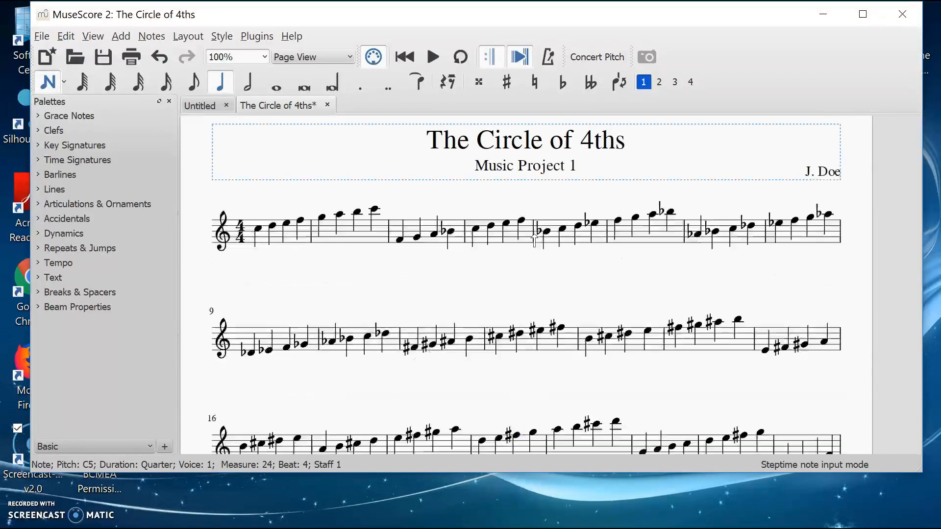
pyautogui.scroll(1, 535, 240)
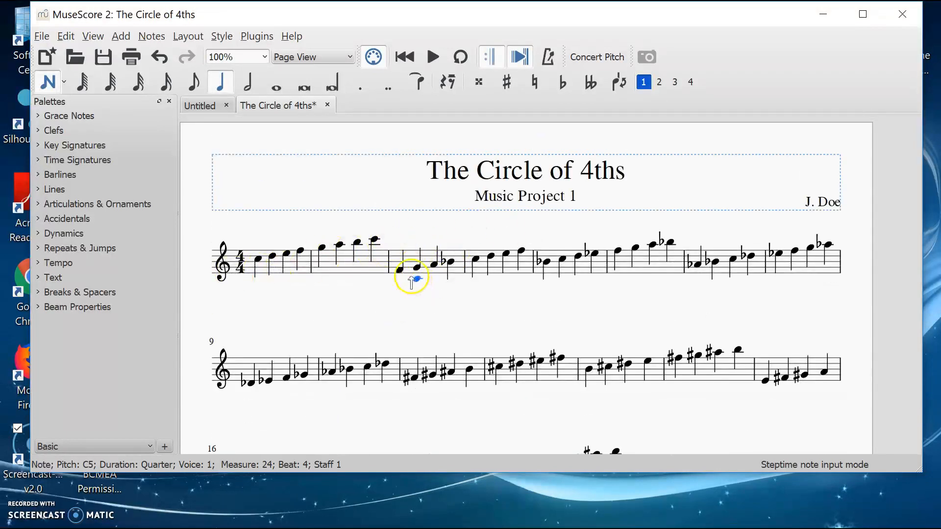
pyautogui.scroll(-5, 611, 384)
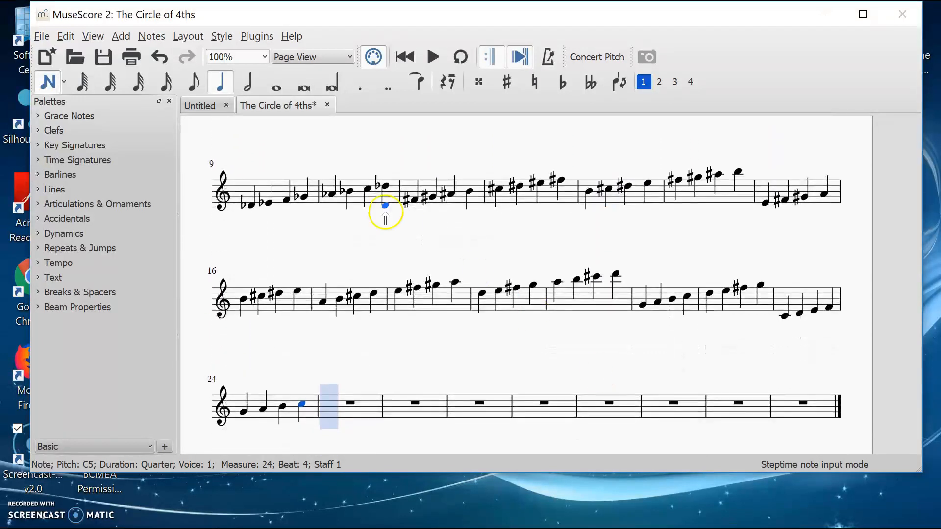
pyautogui.scroll(15, 385, 216)
pyautogui.scroll(-7, 393, 263)
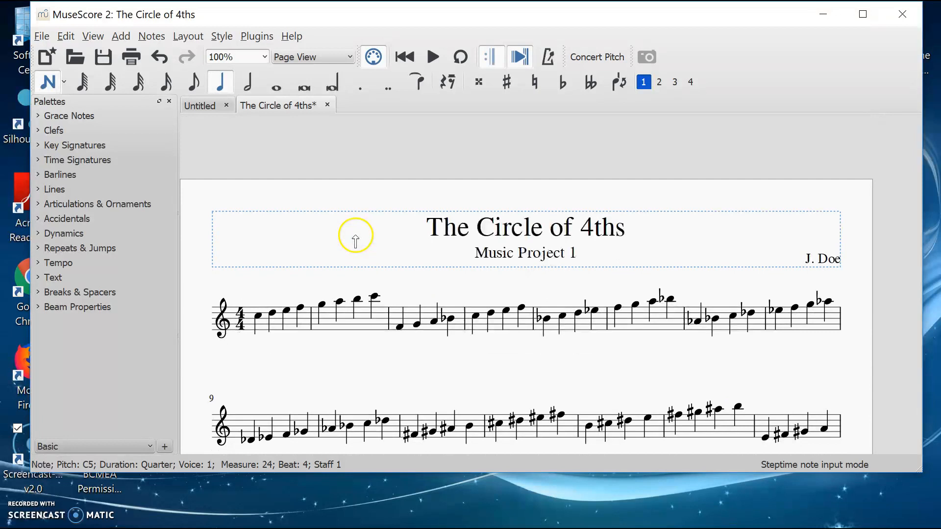
# Step: Leave note input mode, select measure 1 and start then stop playback of the score
pyautogui.click(42, 90)
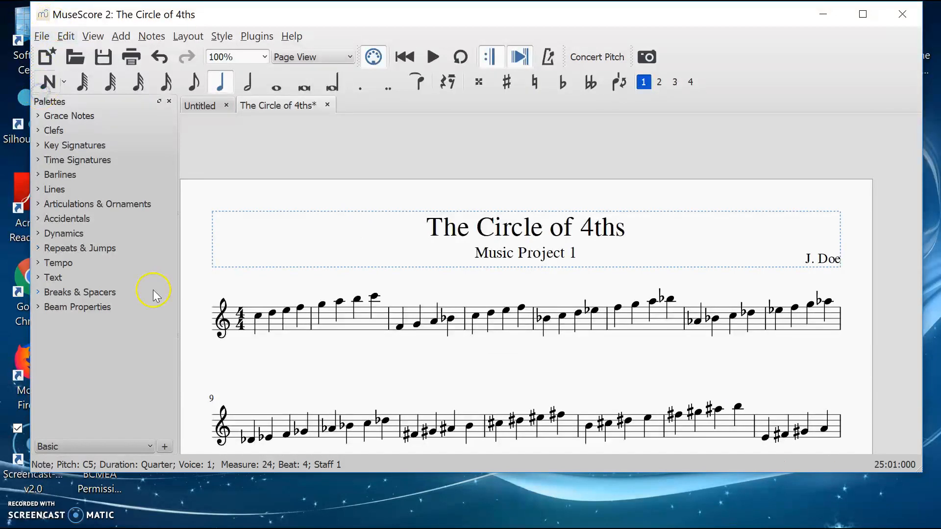
pyautogui.click(273, 326)
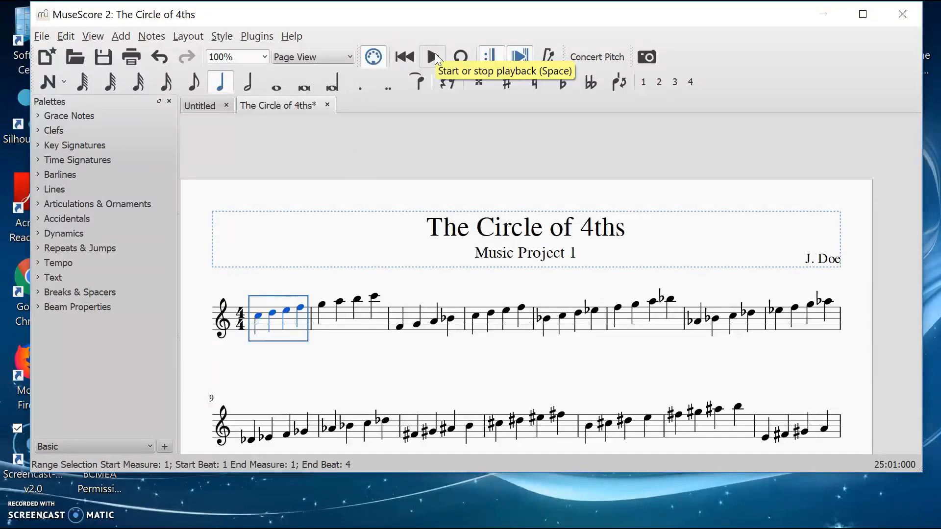
pyautogui.click(434, 57)
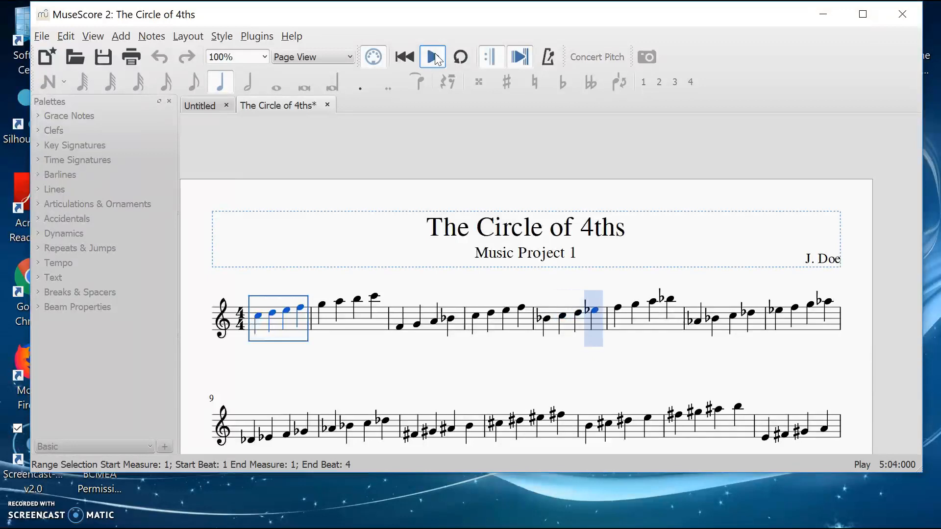
pyautogui.click(434, 53)
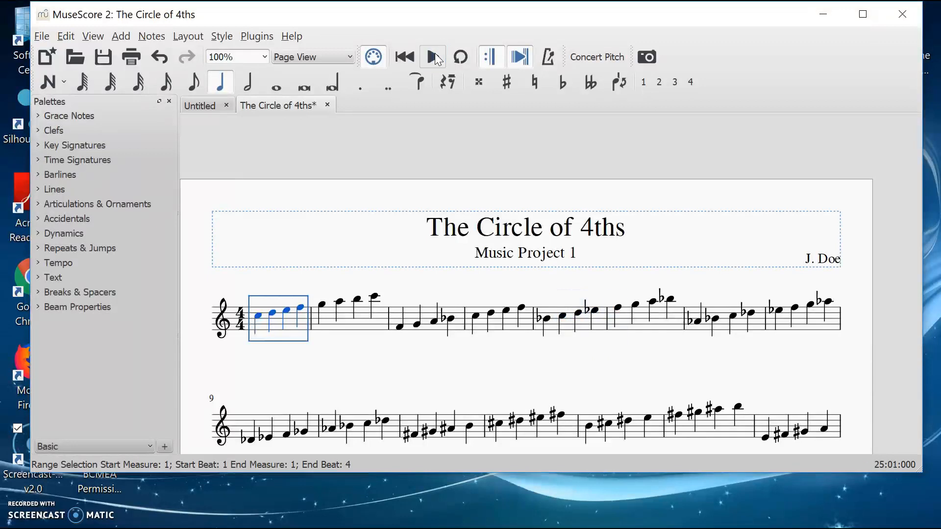
# Step: Replay the score briefly and select measures 2 and 3 and their notes to check them
pyautogui.click(435, 53)
pyautogui.click(434, 53)
pyautogui.click(378, 326)
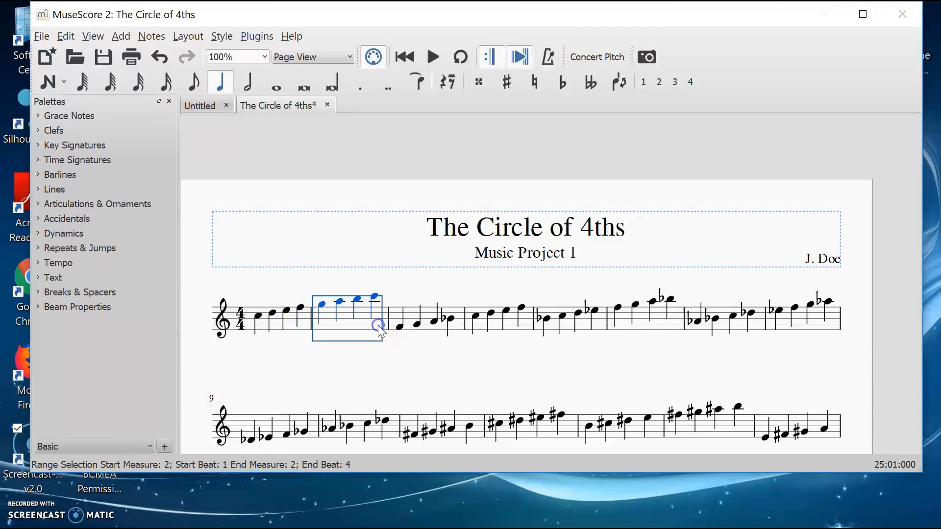
pyautogui.click(267, 321)
pyautogui.click(335, 329)
pyautogui.click(419, 326)
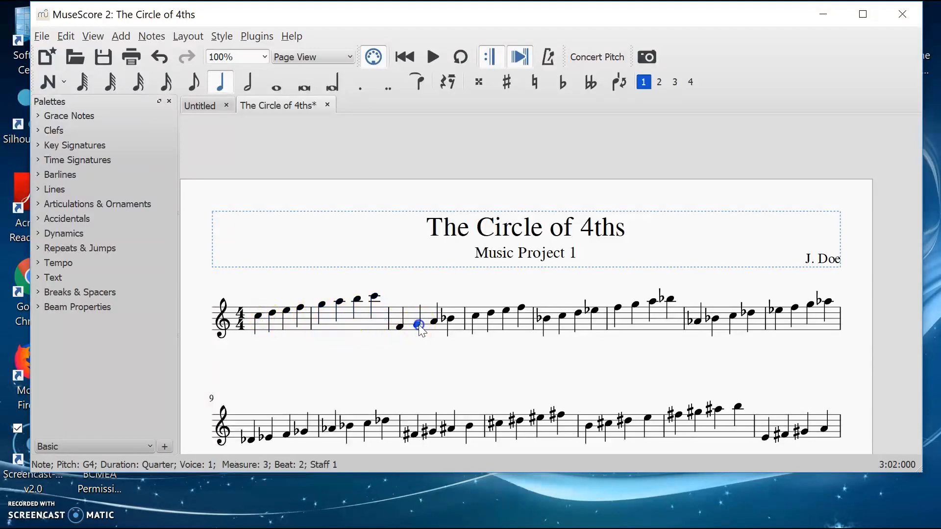
pyautogui.click(414, 312)
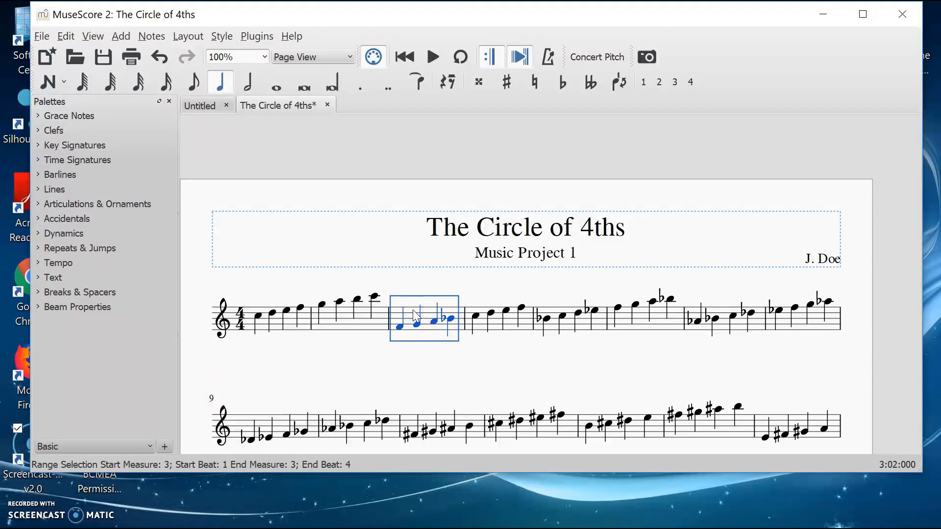
# Step: Apply the F major key signature (one flat) to measures 3 and 4
pyautogui.keyDown('shift'); pyautogui.click(525, 325); pyautogui.keyUp('shift')
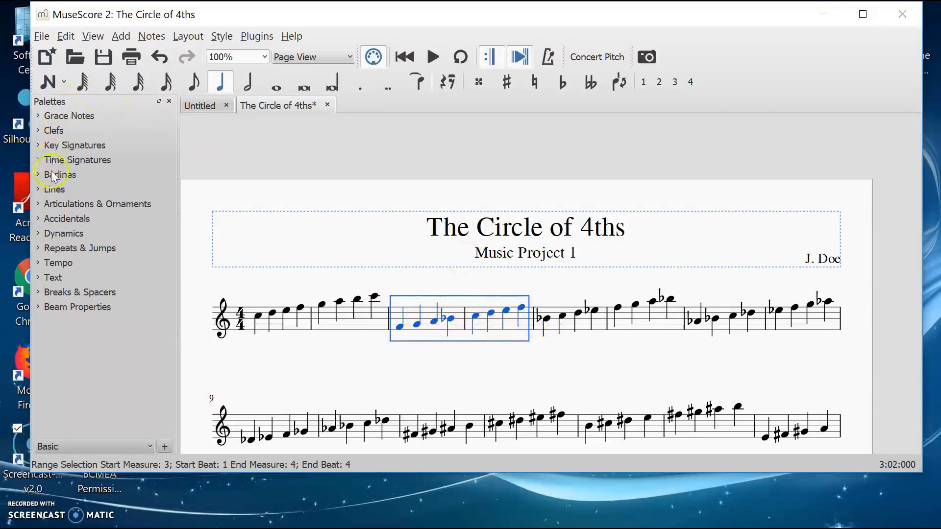
pyautogui.click(75, 146)
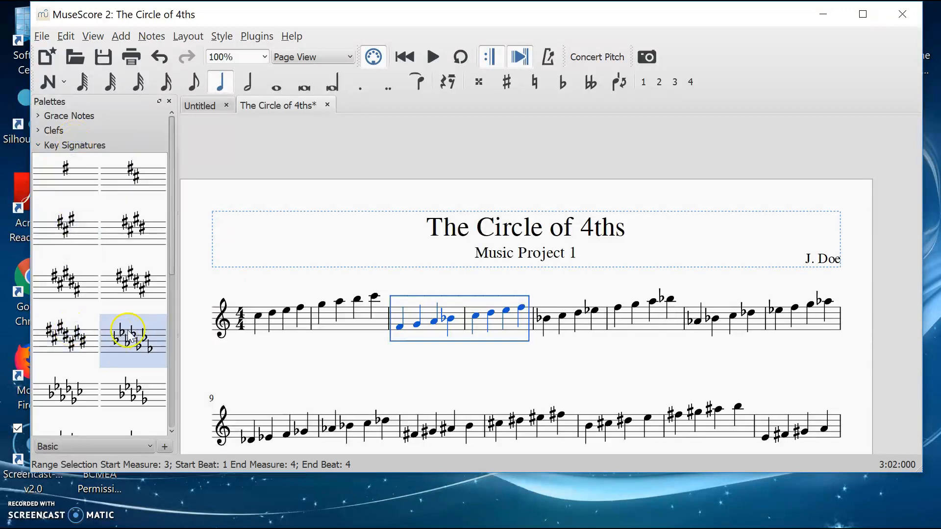
pyautogui.scroll(-5, 105, 362)
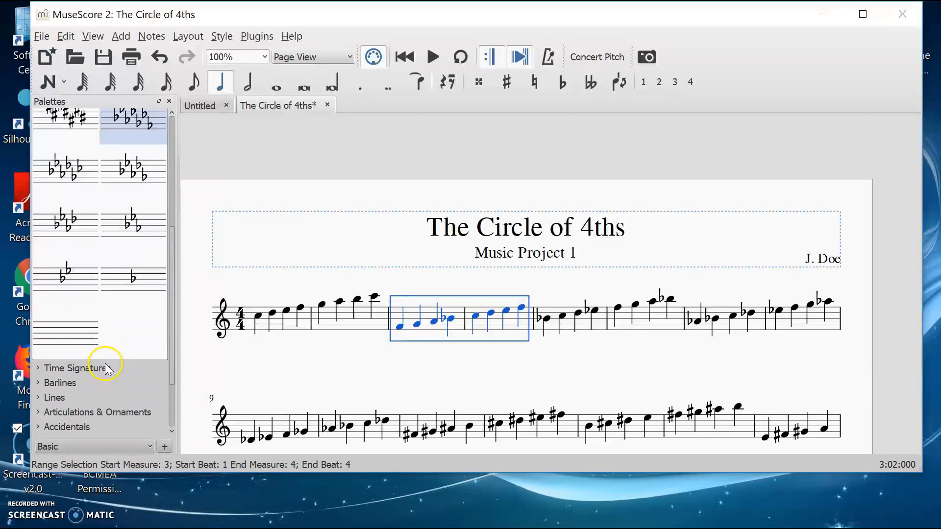
pyautogui.click(132, 289)
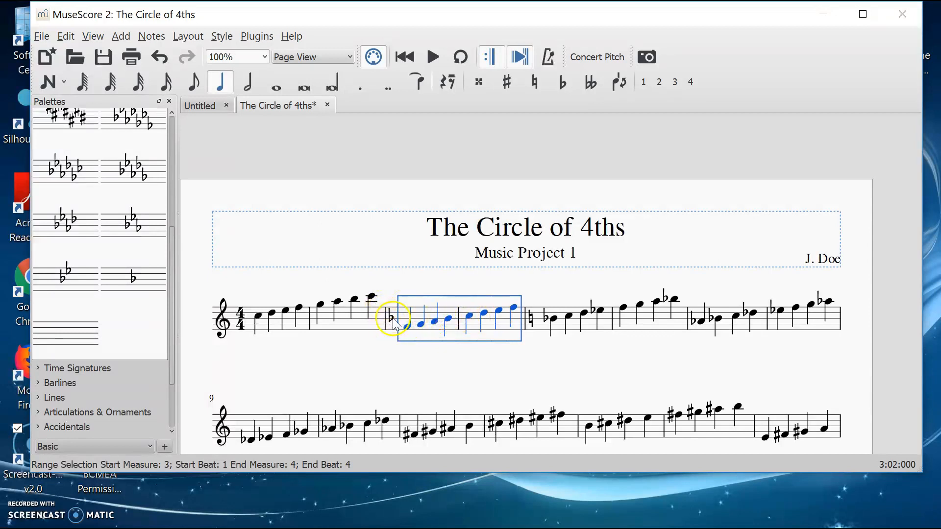
# Step: Apply the B♭ major key signature (two flats) to measures 5 and 6
pyautogui.click(558, 329)
pyautogui.keyDown('shift'); pyautogui.click(684, 325); pyautogui.keyUp('shift')
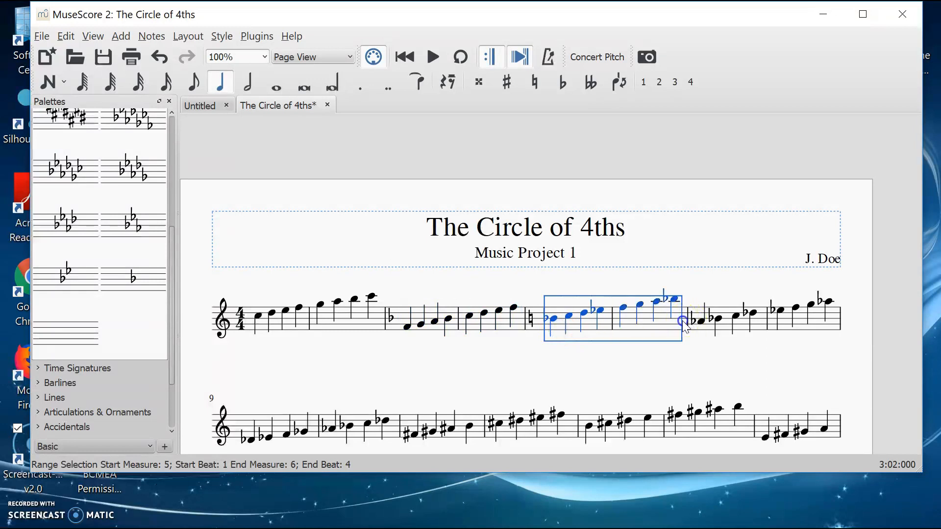
pyautogui.click(78, 282)
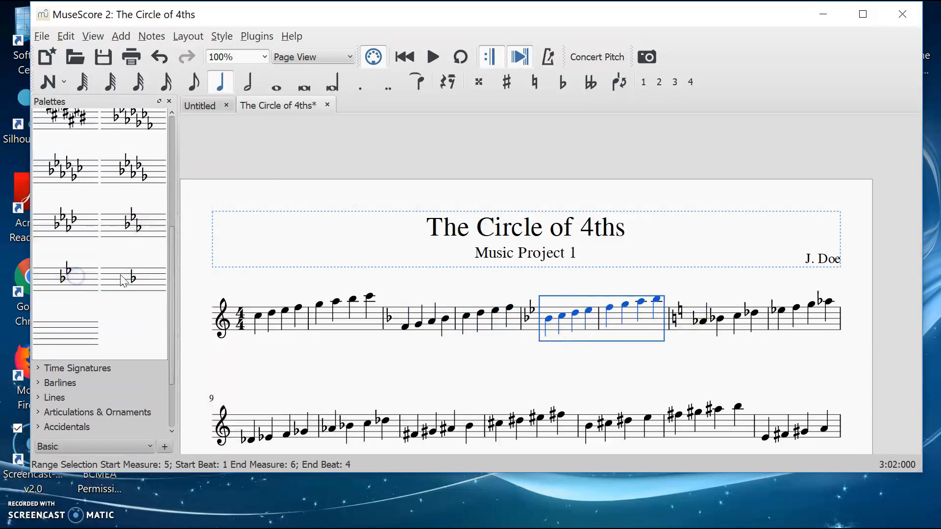
# Step: Apply the A♭ major key signature (four flats) to measures 7 and 8
pyautogui.click(729, 327)
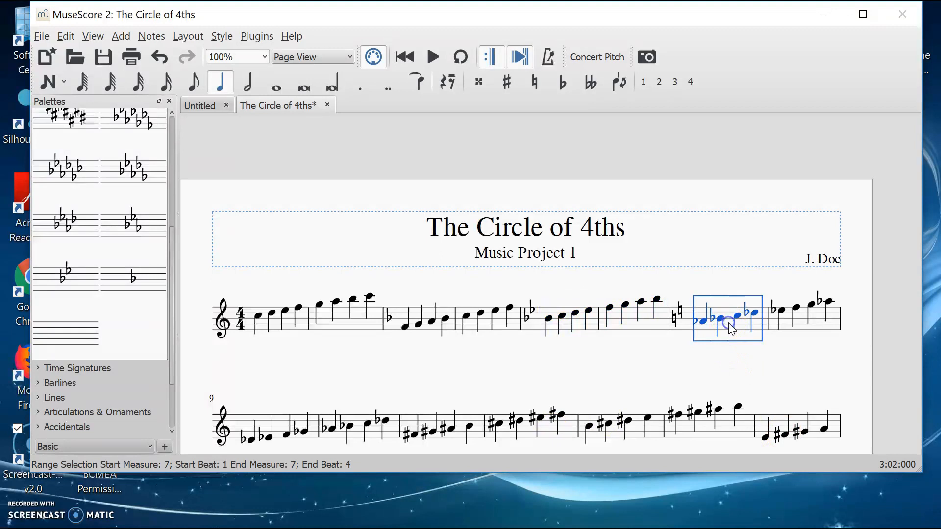
pyautogui.keyDown('shift'); pyautogui.click(836, 327); pyautogui.keyUp('shift')
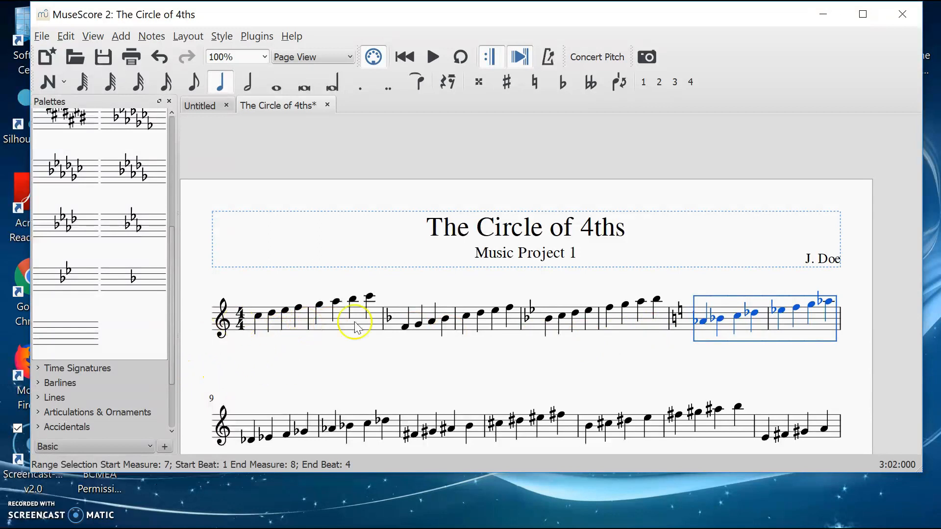
pyautogui.click(68, 222)
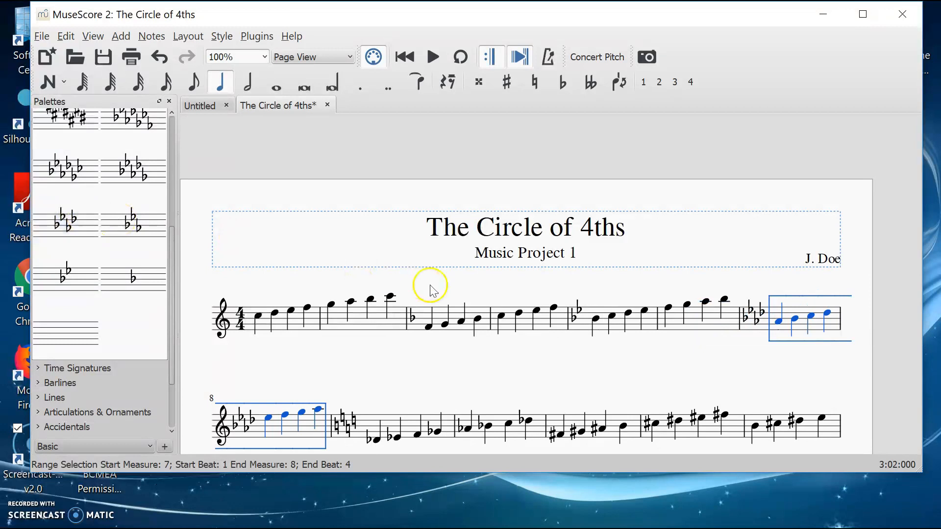
# Step: Apply the D♭ major key signature (five flats) to measures 9 and 10
pyautogui.scroll(-1, 713, 363)
pyautogui.scroll(-1, 714, 363)
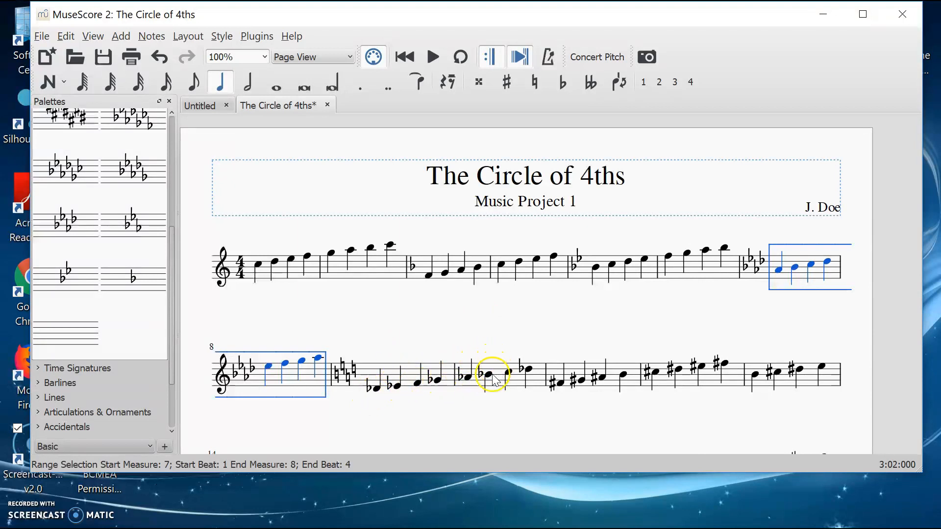
pyautogui.click(395, 371)
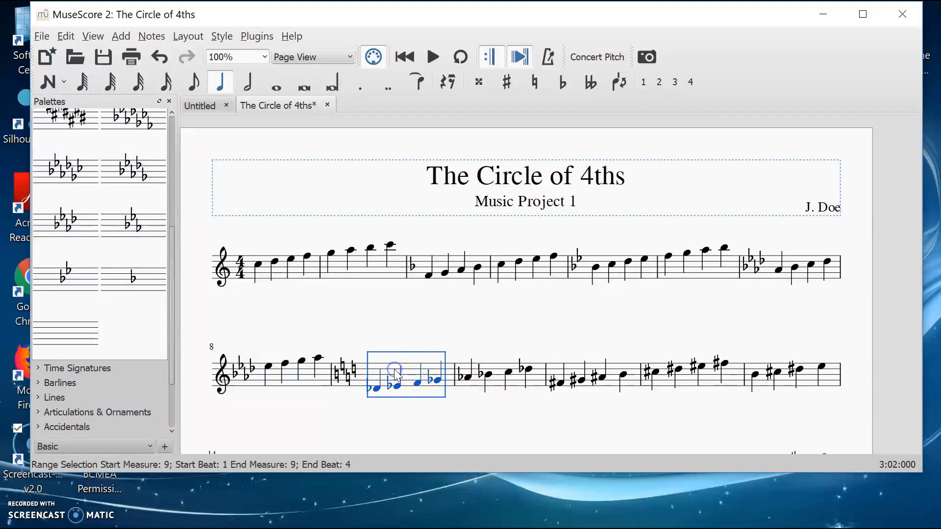
pyautogui.keyDown('shift'); pyautogui.click(539, 380); pyautogui.keyUp('shift')
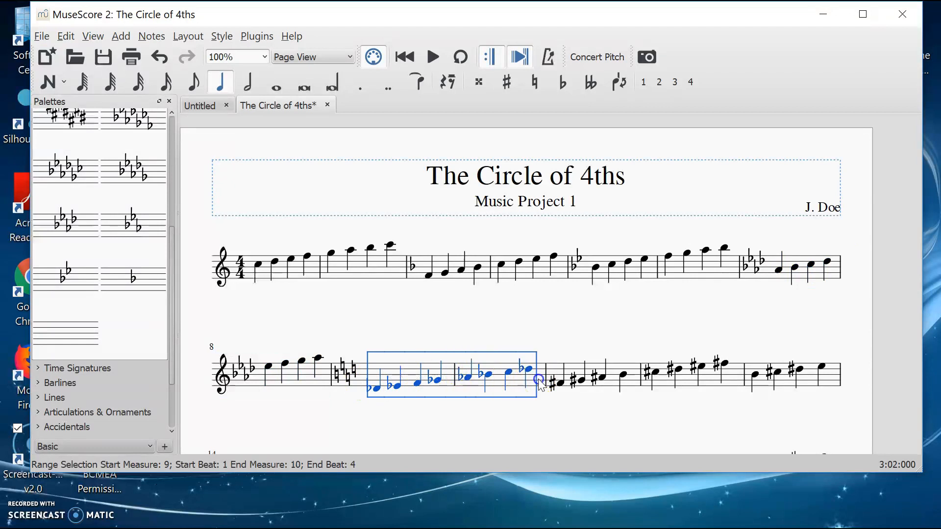
pyautogui.doubleClick(132, 173)
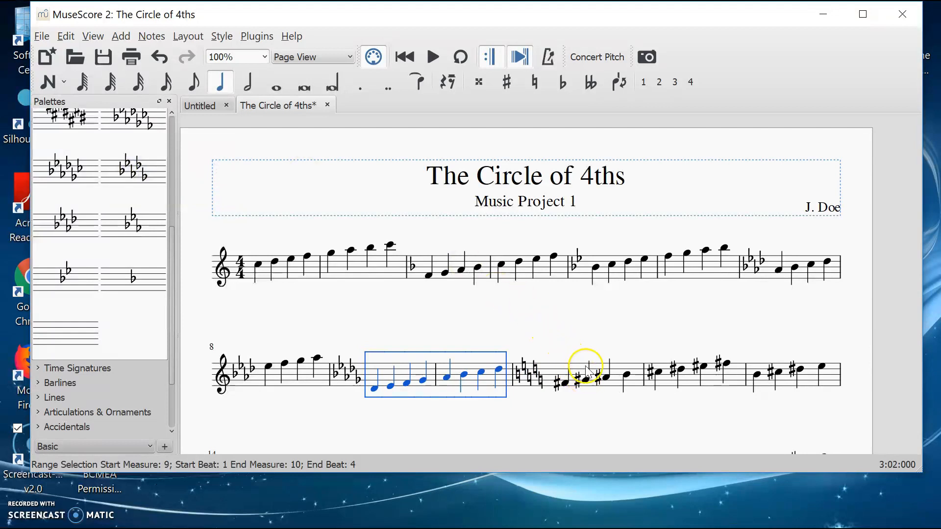
# Step: Apply the F♯ major key signature (six sharps) to measures 11 and 12
pyautogui.click(586, 384)
pyautogui.keyDown('shift'); pyautogui.click(735, 374); pyautogui.keyUp('shift')
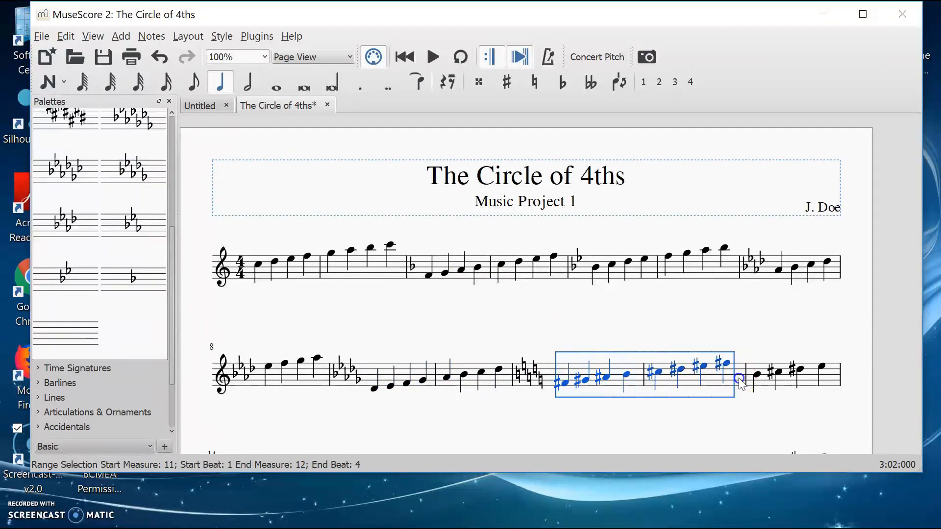
pyautogui.scroll(5, 98, 174)
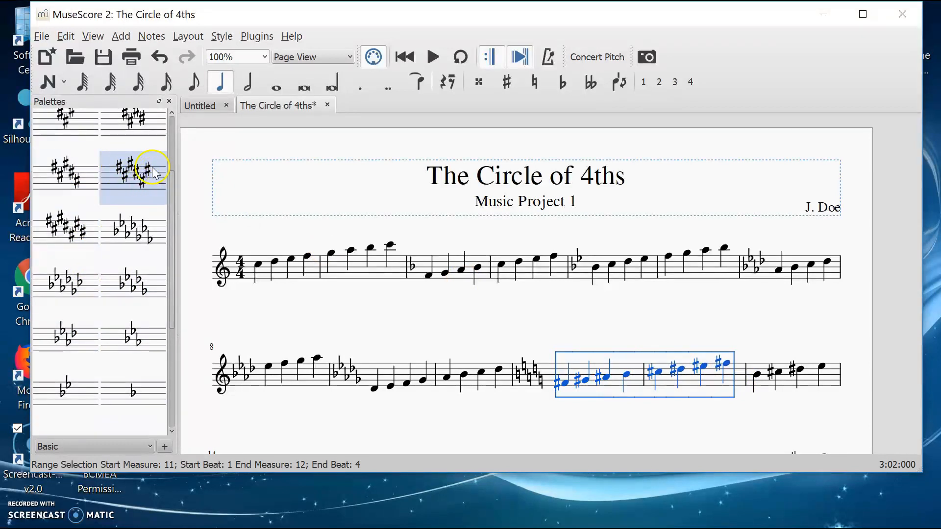
pyautogui.click(140, 189)
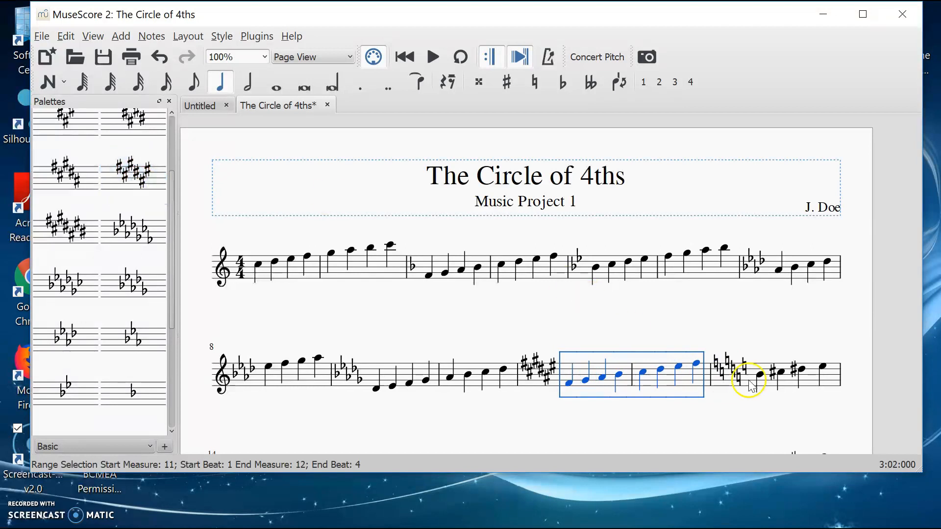
# Step: Apply the B major key signature (five sharps) to measures 13 and 14
pyautogui.click(768, 383)
pyautogui.scroll(-3, 767, 384)
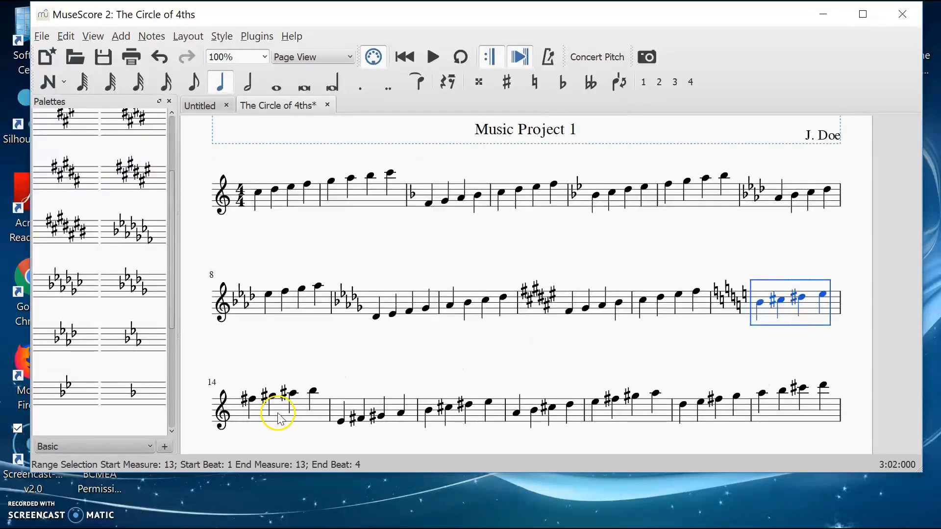
pyautogui.keyDown('shift'); pyautogui.click(317, 414); pyautogui.keyUp('shift')
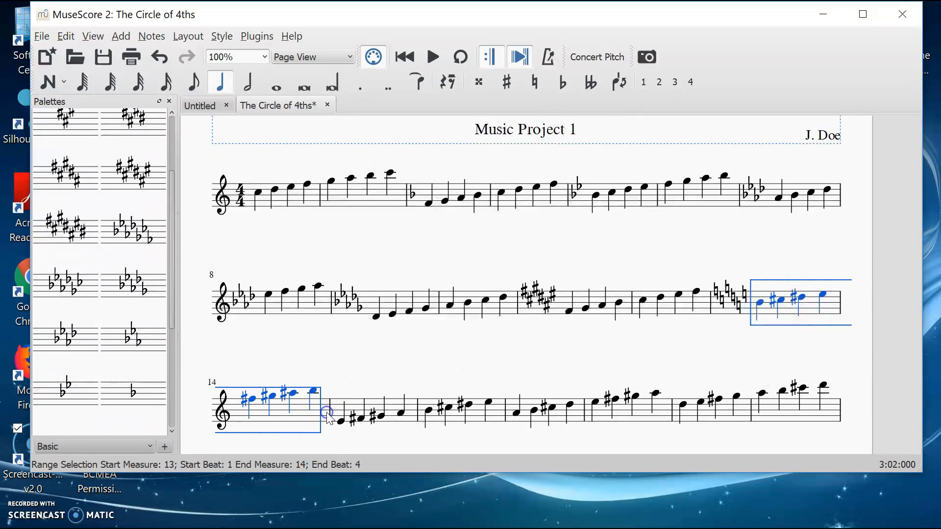
pyautogui.click(74, 181)
# Step: Apply the E major key signature (four sharps) to measures 15 and 16
pyautogui.click(388, 407)
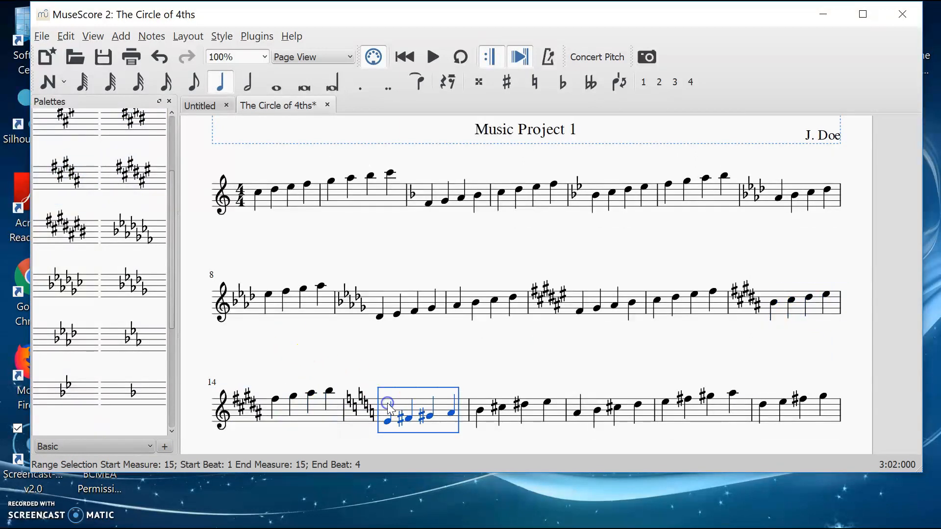
pyautogui.keyDown('shift'); pyautogui.click(560, 413); pyautogui.keyUp('shift')
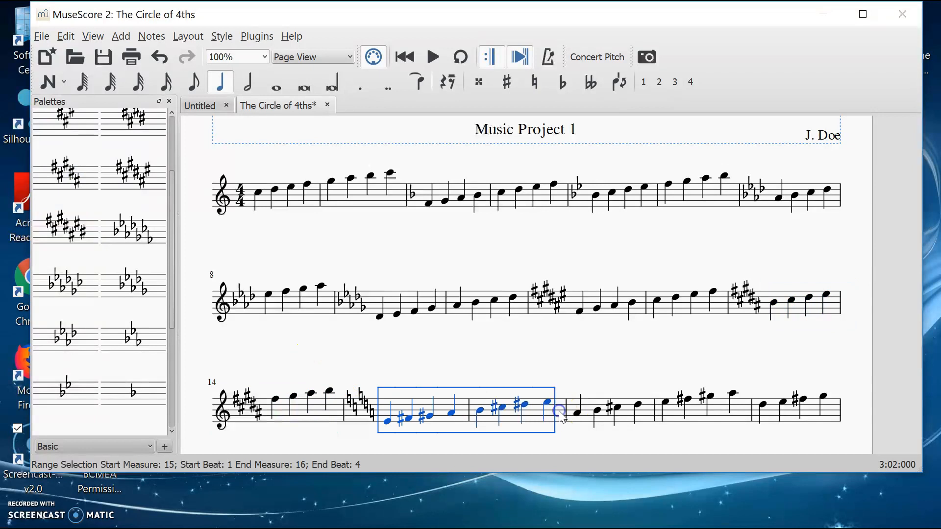
pyautogui.click(142, 129)
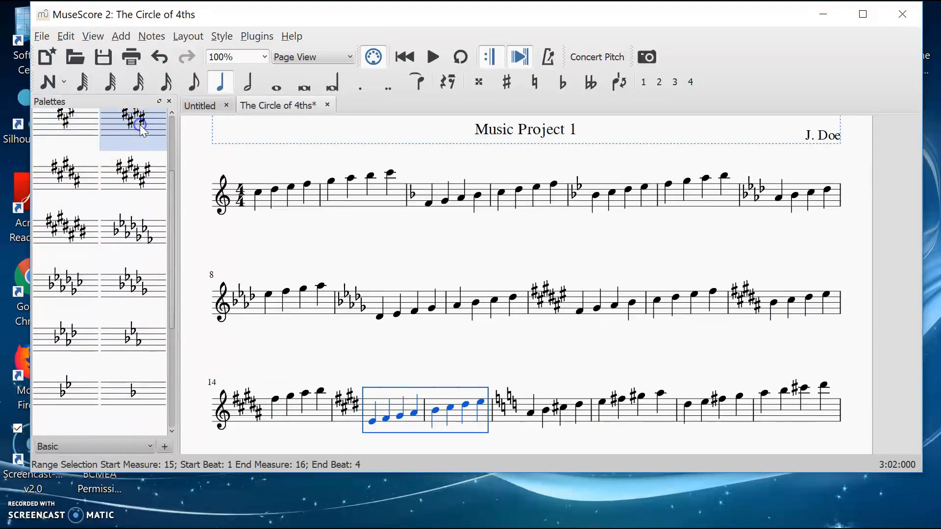
# Step: Apply the A major key signature (three sharps) to measures 17 and 18
pyautogui.click(542, 409)
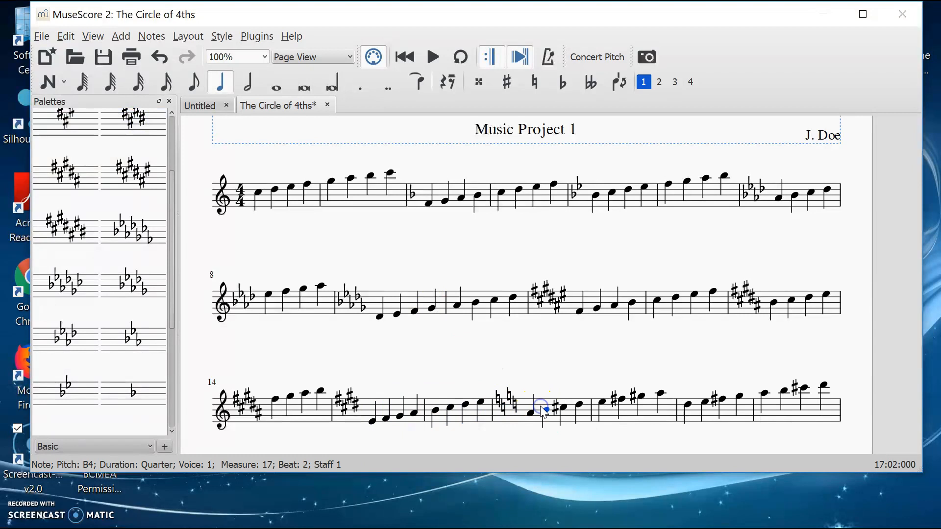
pyautogui.click(546, 409)
pyautogui.keyDown('shift'); pyautogui.click(667, 402); pyautogui.keyUp('shift')
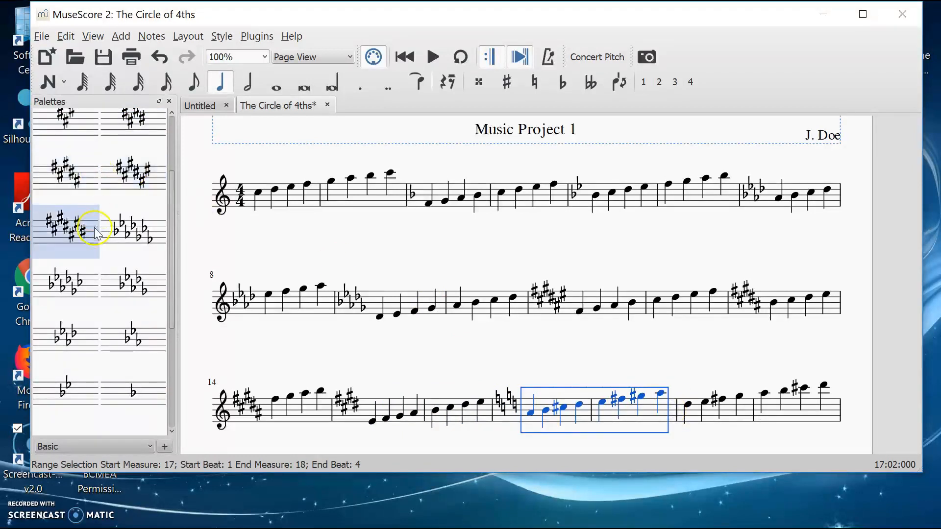
pyautogui.click(64, 130)
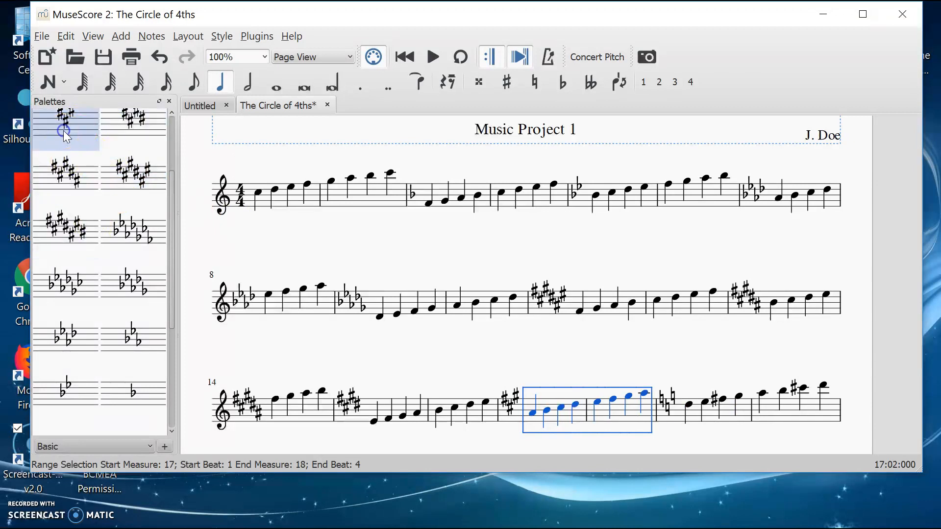
# Step: Apply the D major key signature (two sharps) to measures 19 and 20
pyautogui.click(723, 412)
pyautogui.keyDown('shift'); pyautogui.click(834, 408); pyautogui.keyUp('shift')
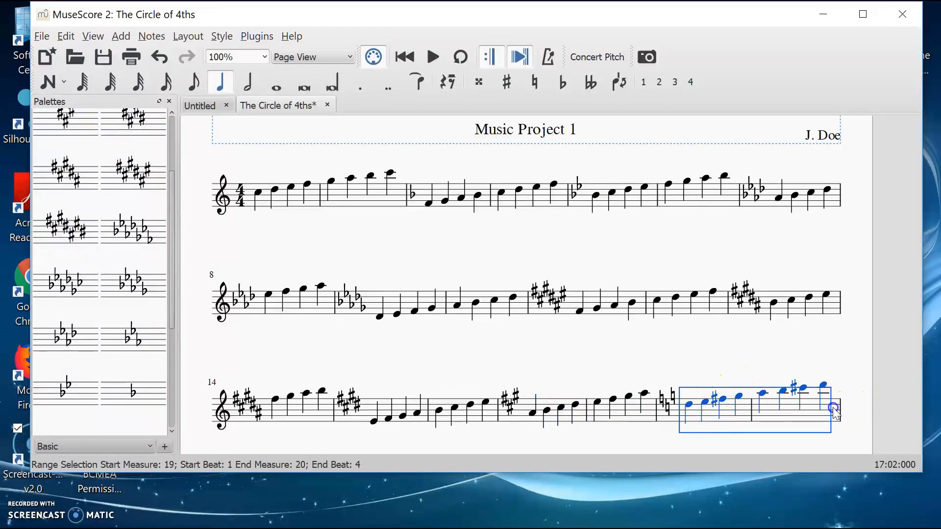
pyautogui.scroll(3, 108, 158)
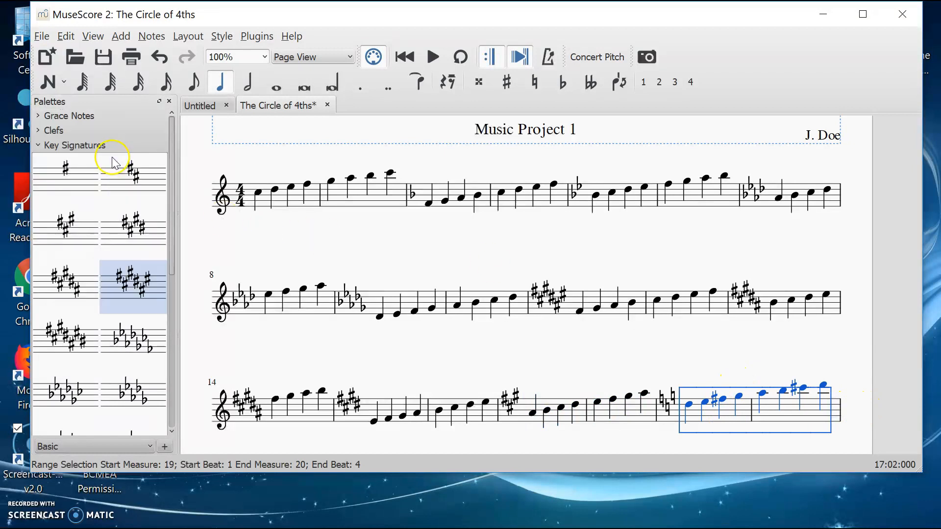
pyautogui.click(133, 176)
# Step: Apply the G major key signature (one sharp) to measures 21 and 22
pyautogui.scroll(-3, 533, 331)
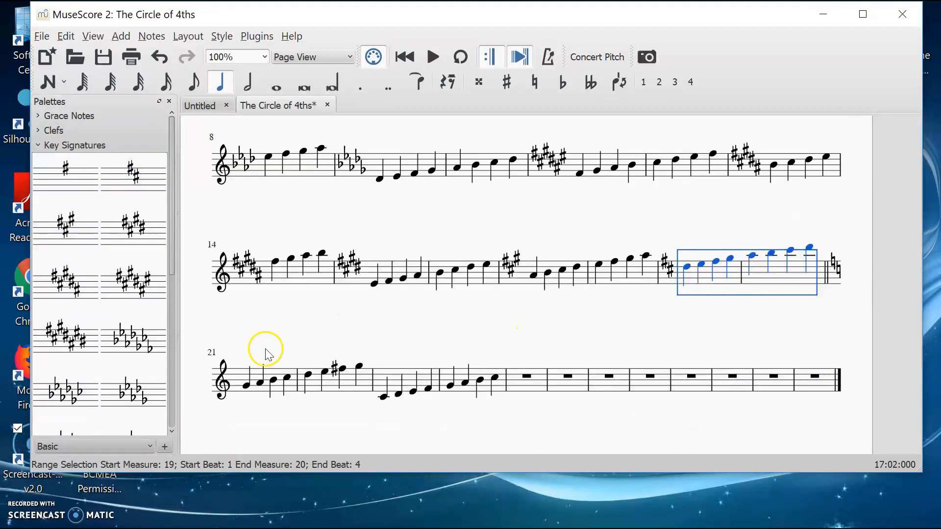
pyautogui.click(269, 378)
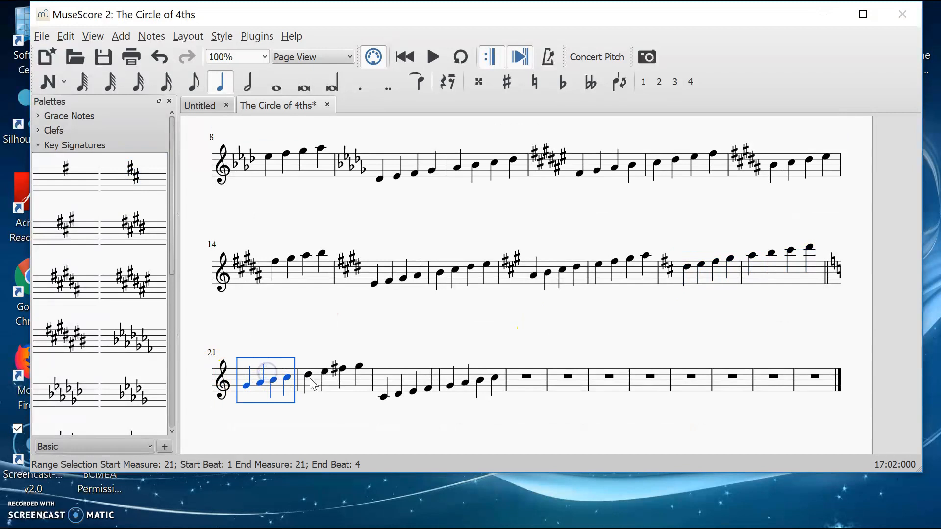
pyautogui.keyDown('shift'); pyautogui.click(361, 384); pyautogui.keyUp('shift')
pyautogui.click(68, 186)
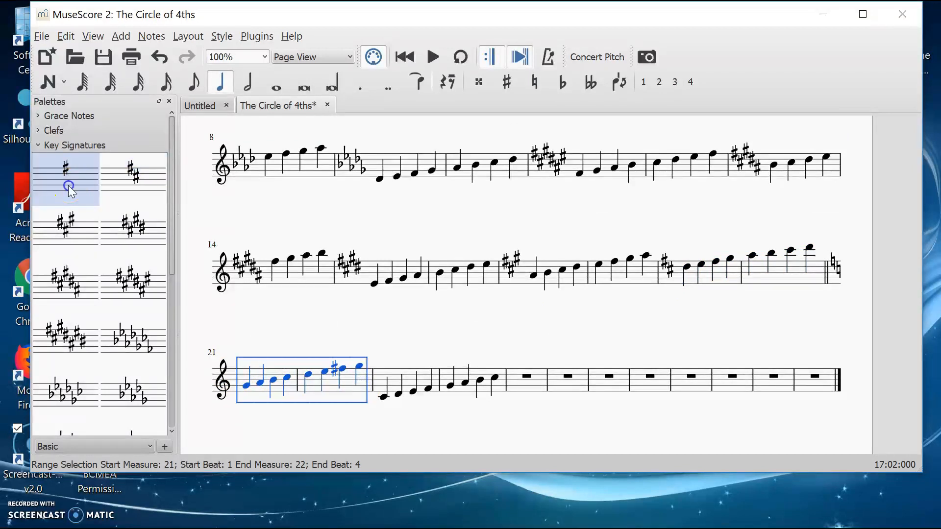
# Step: Apply the C major key signature with no accidentals to measures 23 and 24
pyautogui.click(390, 379)
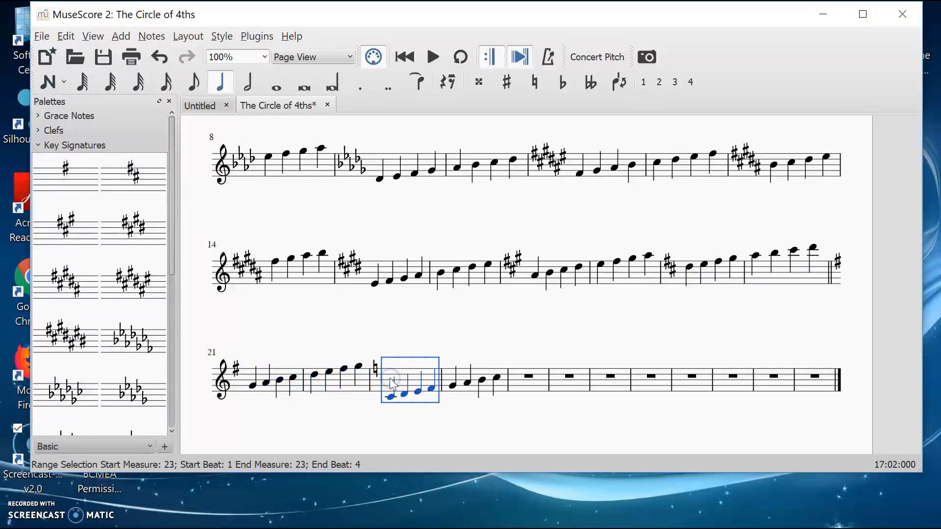
pyautogui.click(509, 378)
pyautogui.click(499, 382)
pyautogui.click(428, 380)
pyautogui.keyDown('shift'); pyautogui.click(496, 379); pyautogui.keyUp('shift')
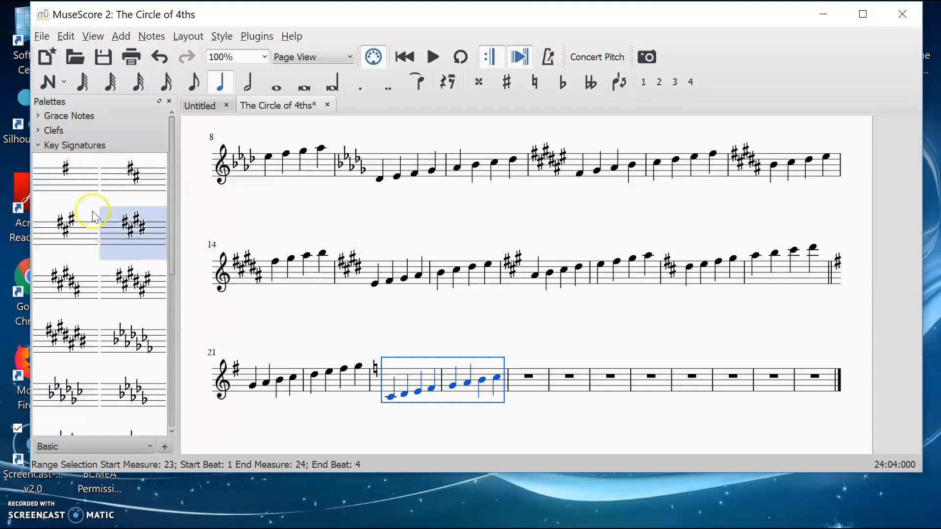
pyautogui.scroll(-5, 86, 240)
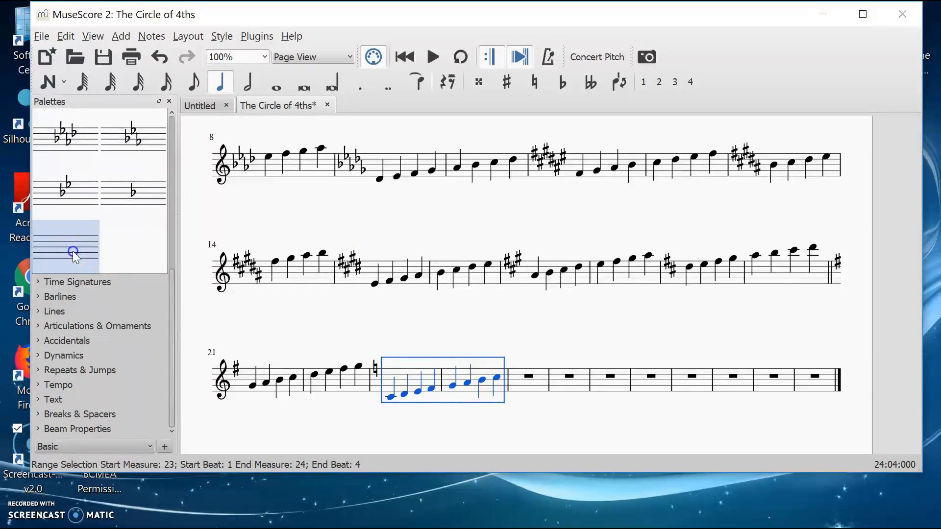
pyautogui.click(73, 251)
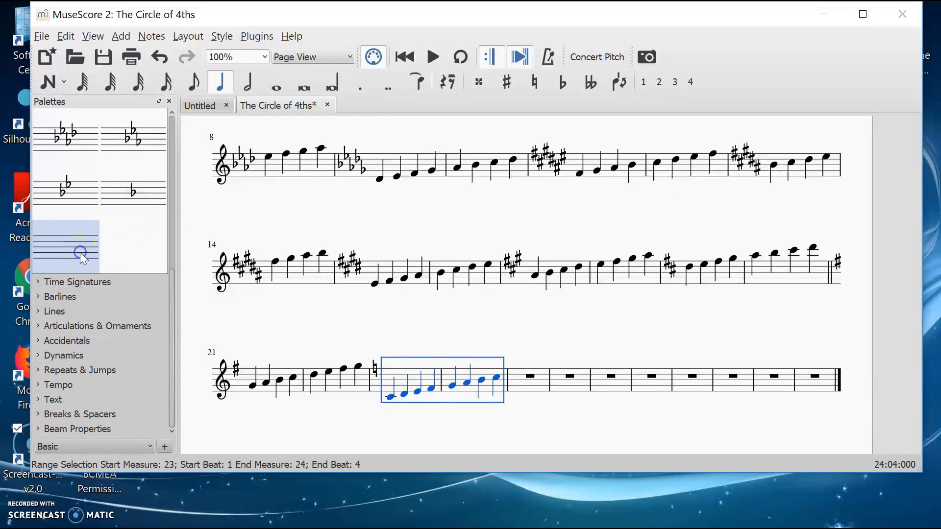
pyautogui.click(407, 374)
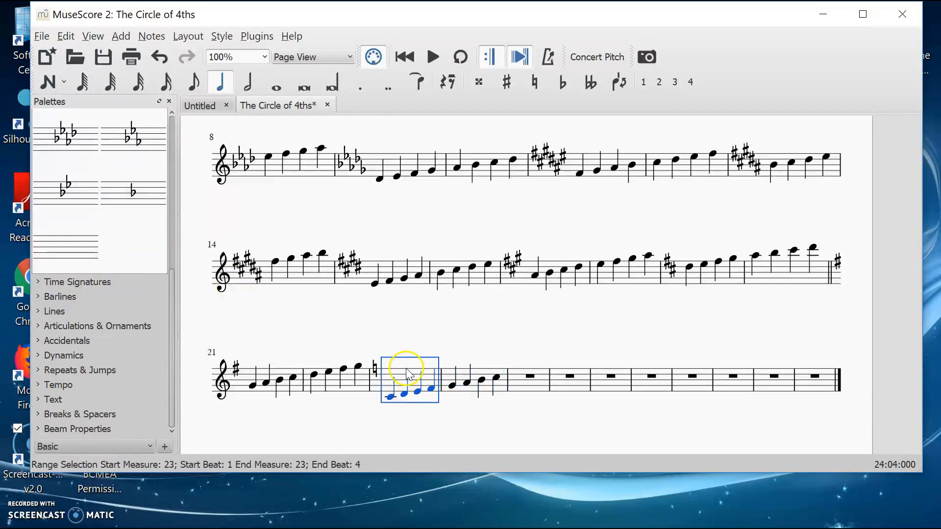
pyautogui.click(482, 437)
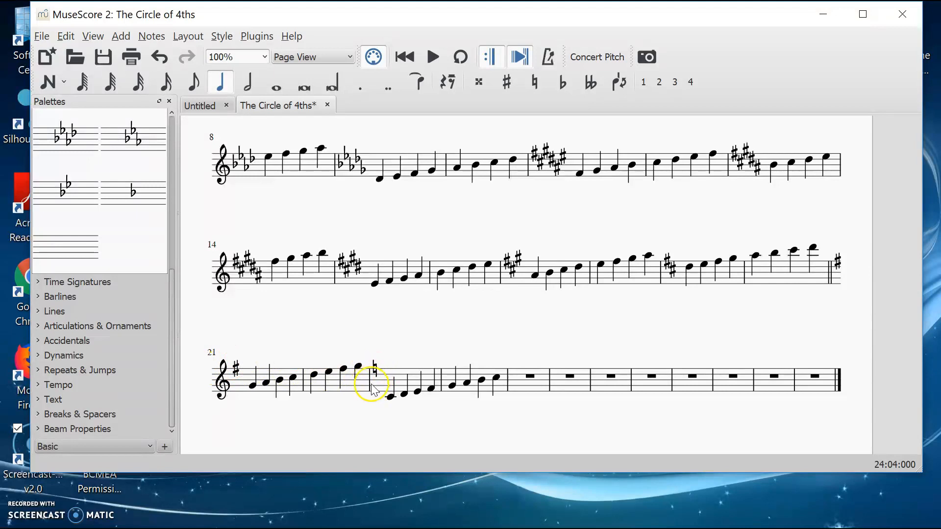
# Step: Clear the contents of measure 23 through the final measure of the score
pyautogui.click(410, 383)
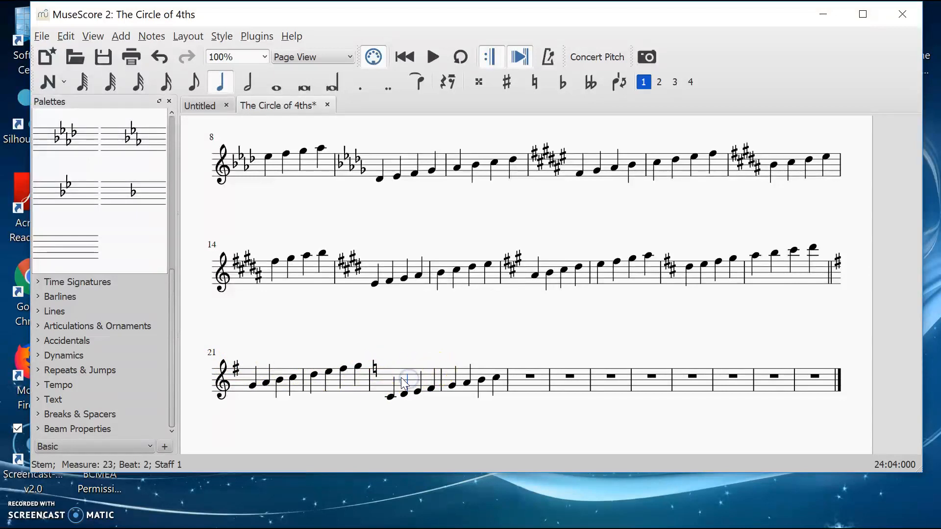
pyautogui.click(403, 380)
pyautogui.scroll(9, 402, 378)
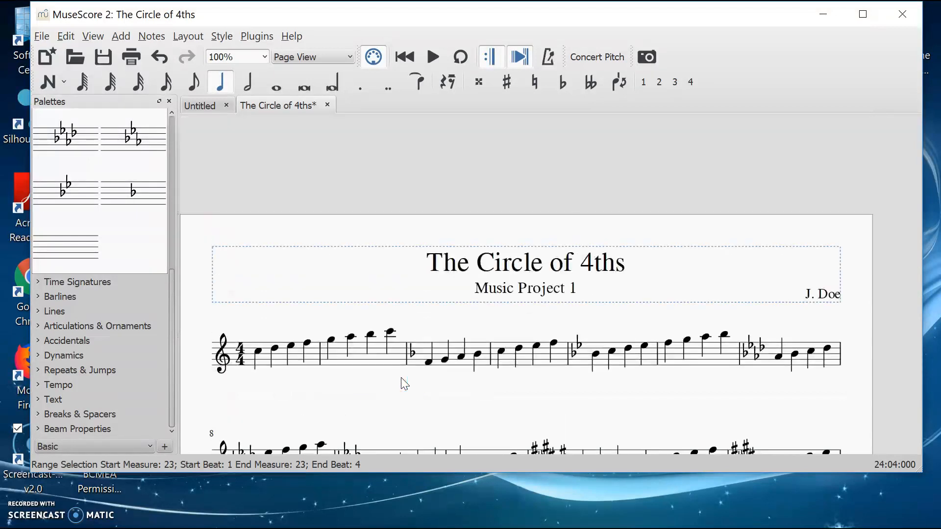
pyautogui.scroll(-10, 301, 364)
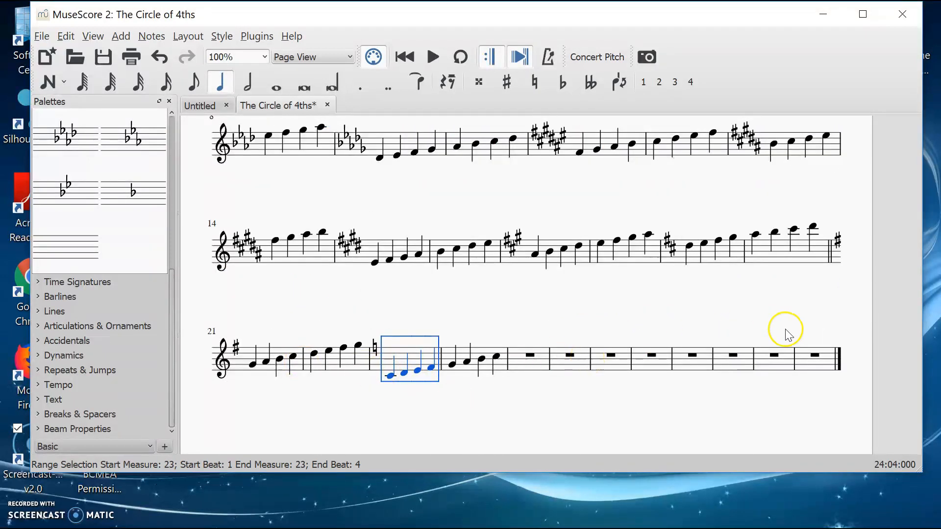
pyautogui.keyDown('shift'); pyautogui.click(826, 362); pyautogui.keyUp('shift')
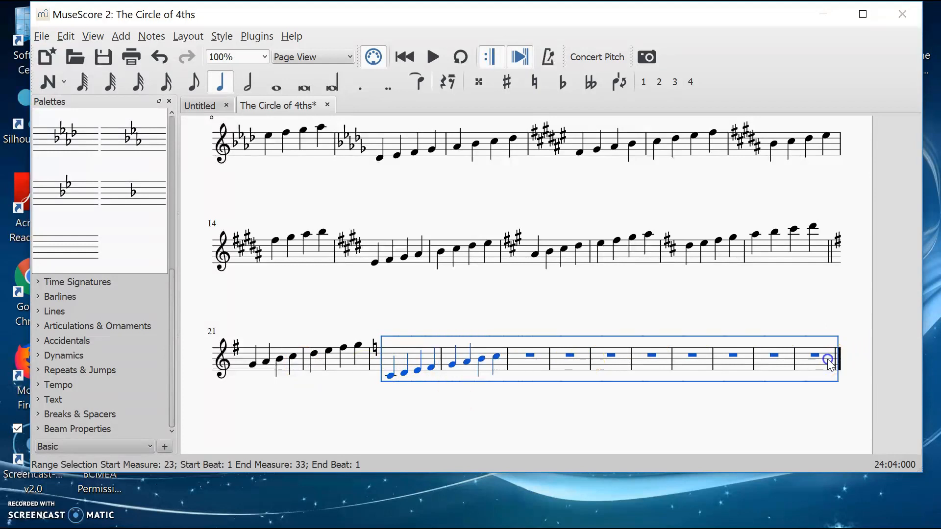
pyautogui.rightClick(830, 365)
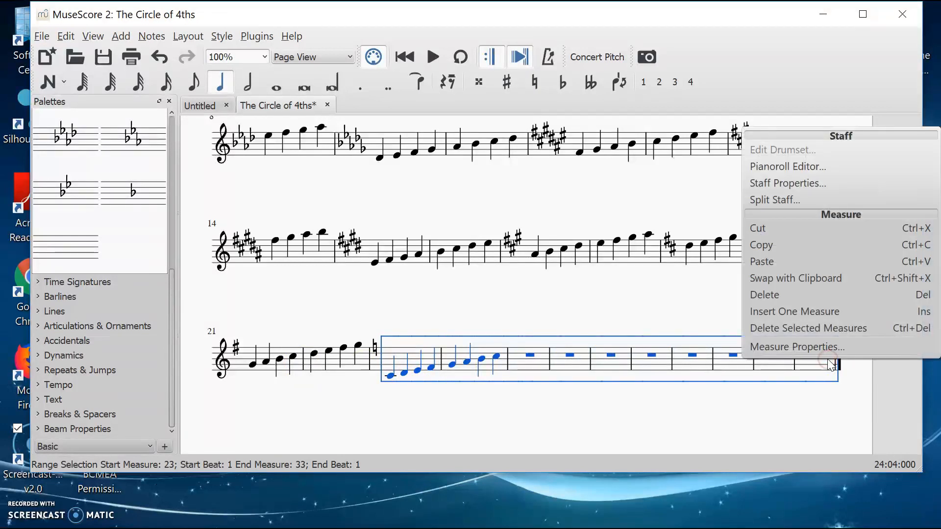
pyautogui.click(765, 295)
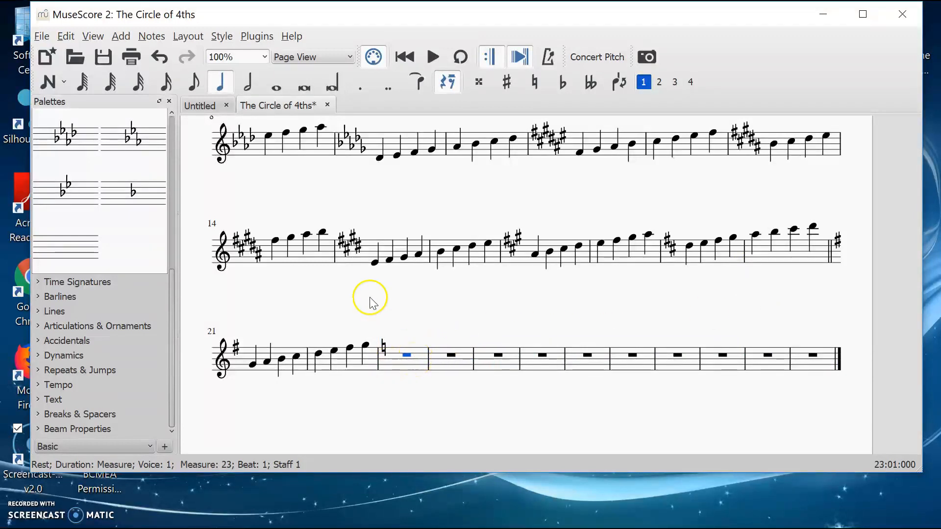
# Step: Delete the measures from 23 through the final measure of the score
pyautogui.click(65, 36)
pyautogui.moveTo(96, 235)
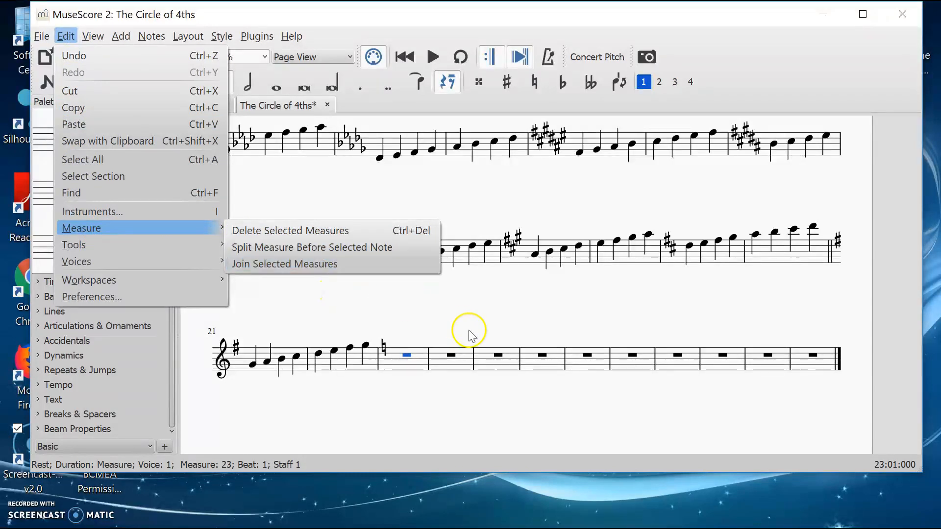
pyautogui.click(417, 363)
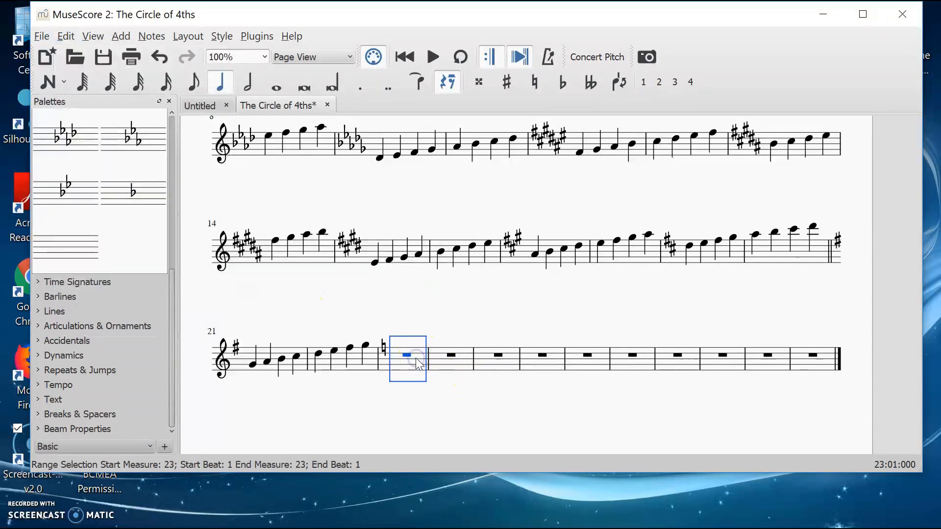
pyautogui.keyDown('shift'); pyautogui.click(816, 362); pyautogui.keyUp('shift')
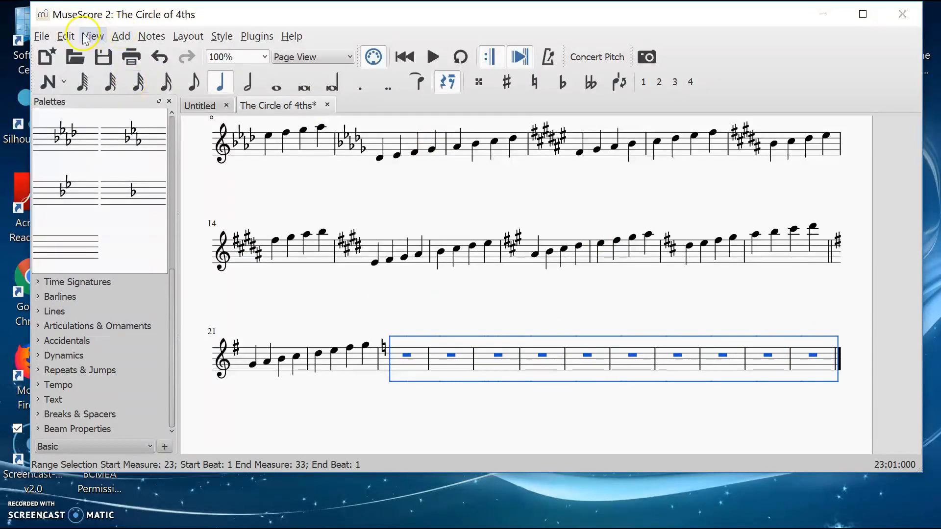
pyautogui.click(66, 36)
pyautogui.moveTo(104, 227)
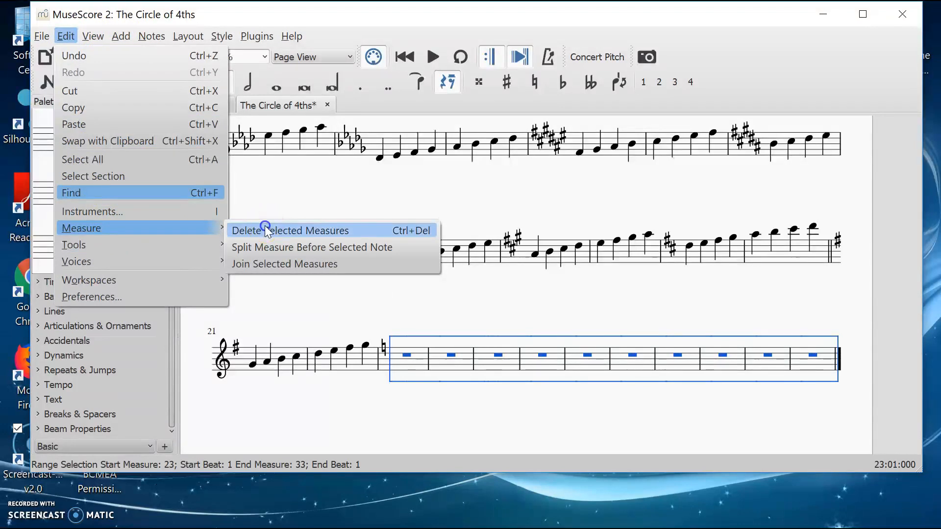
pyautogui.click(265, 230)
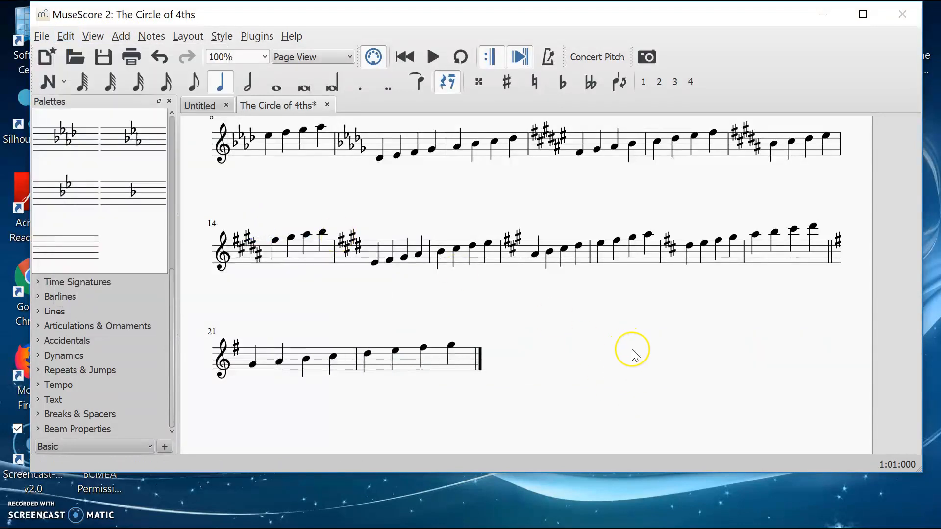
pyautogui.scroll(4, 631, 353)
pyautogui.scroll(1, 636, 356)
pyautogui.scroll(-3, 636, 356)
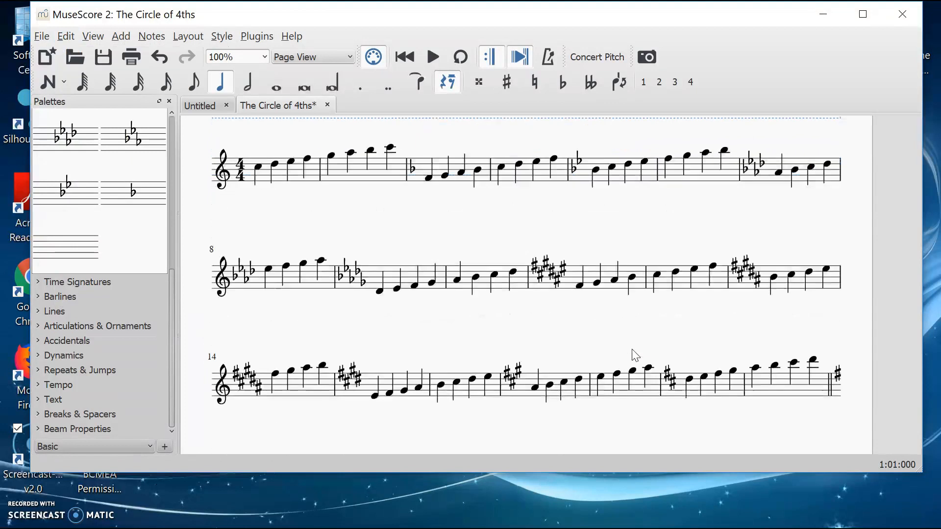
pyautogui.scroll(2, 636, 355)
pyautogui.scroll(1, 632, 352)
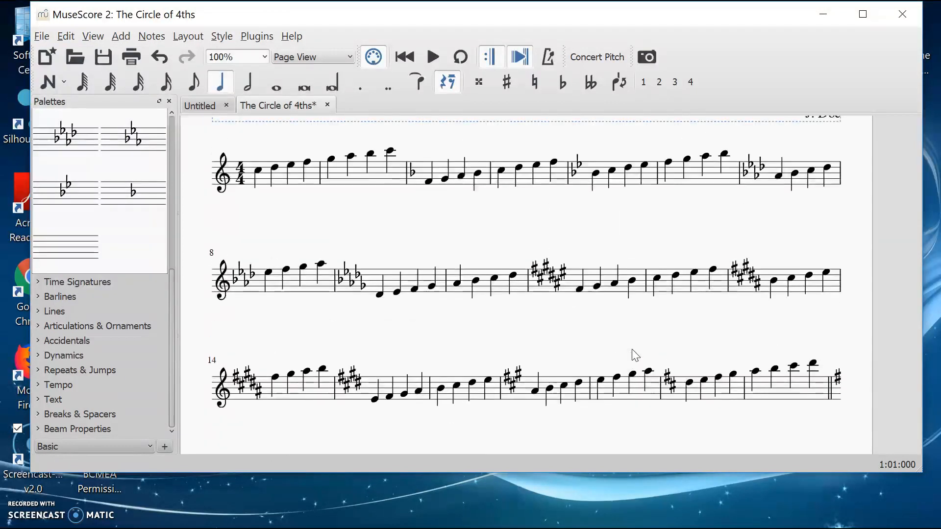
pyautogui.click(733, 175)
pyautogui.click(470, 57)
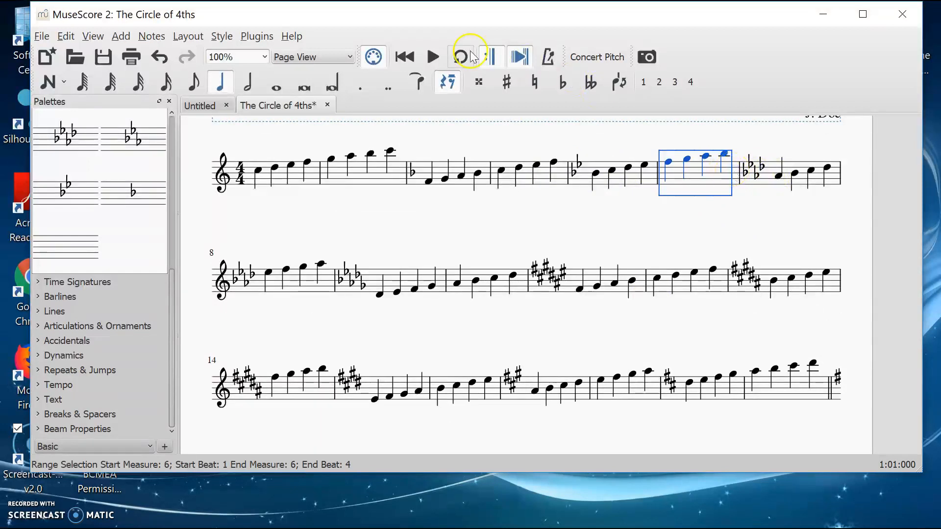
pyautogui.click(121, 36)
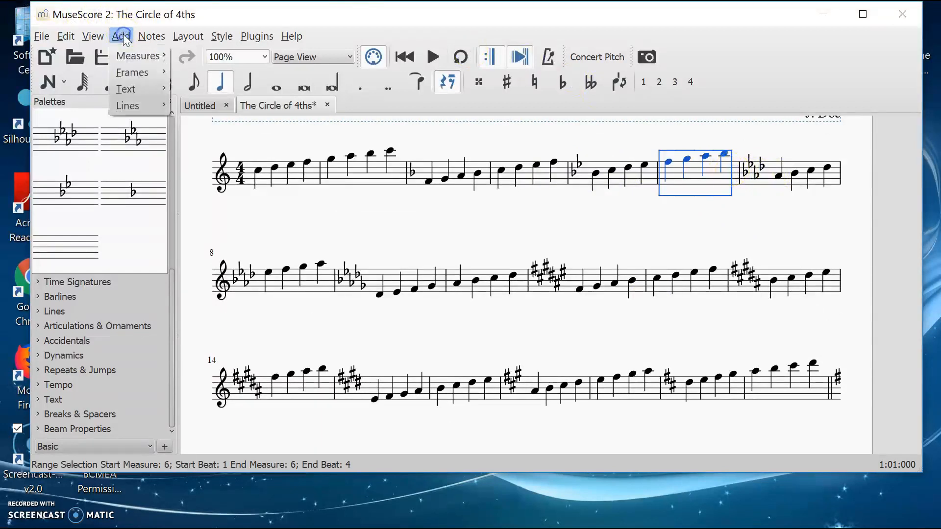
pyautogui.moveTo(128, 58)
pyautogui.click(186, 60)
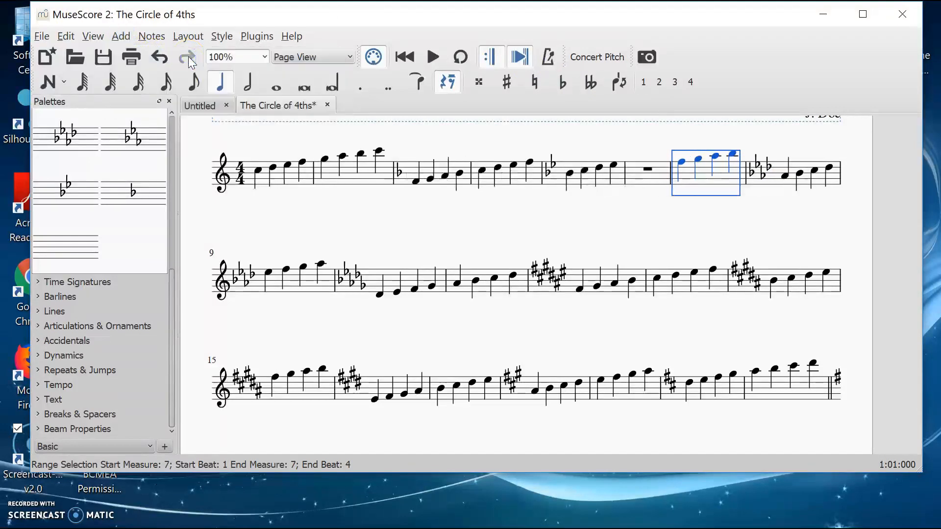
pyautogui.click(124, 36)
pyautogui.hotkey('ctrl', 'z')
# Step: Insert two empty measures before the A-flat major scale in the first system
pyautogui.click(783, 169)
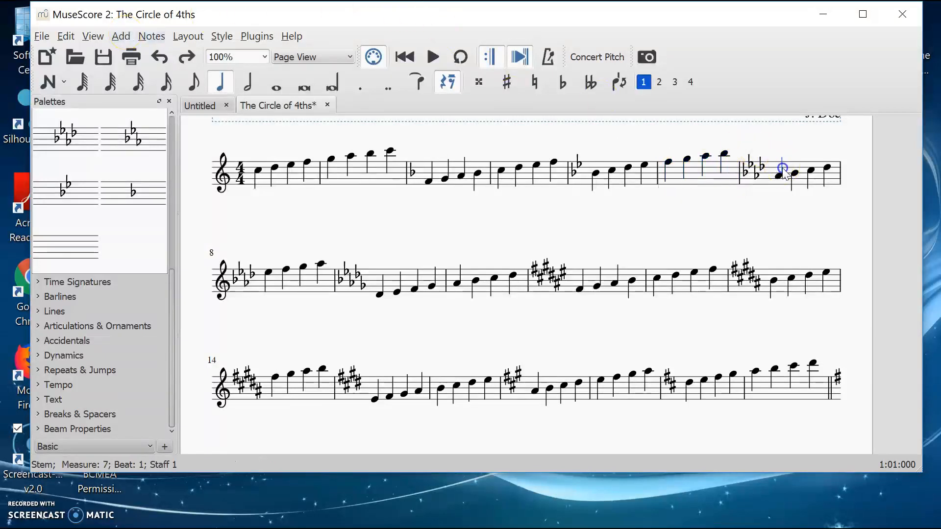
pyautogui.click(791, 174)
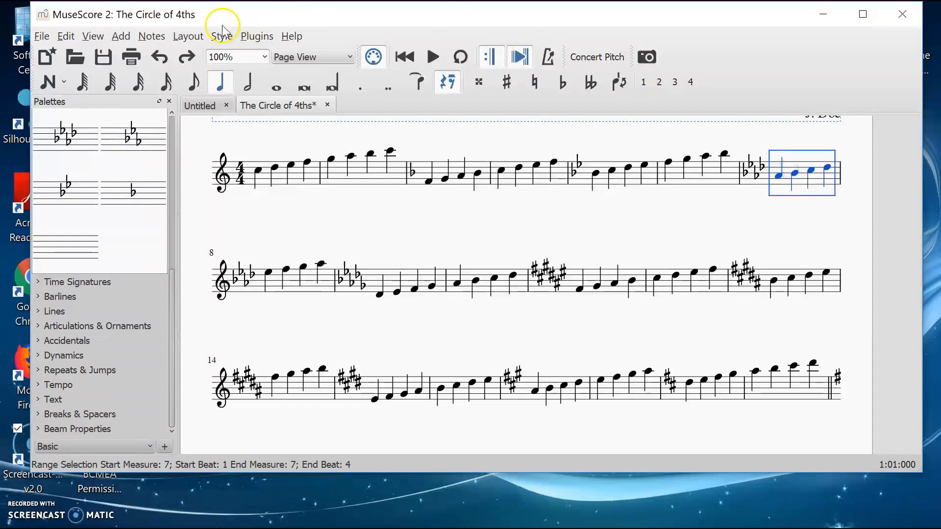
pyautogui.click(122, 37)
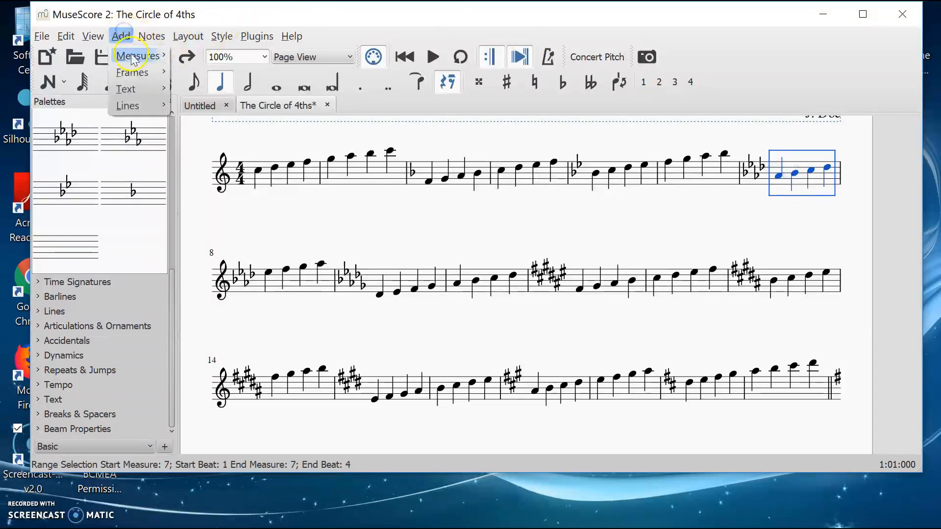
pyautogui.moveTo(140, 56)
pyautogui.click(191, 58)
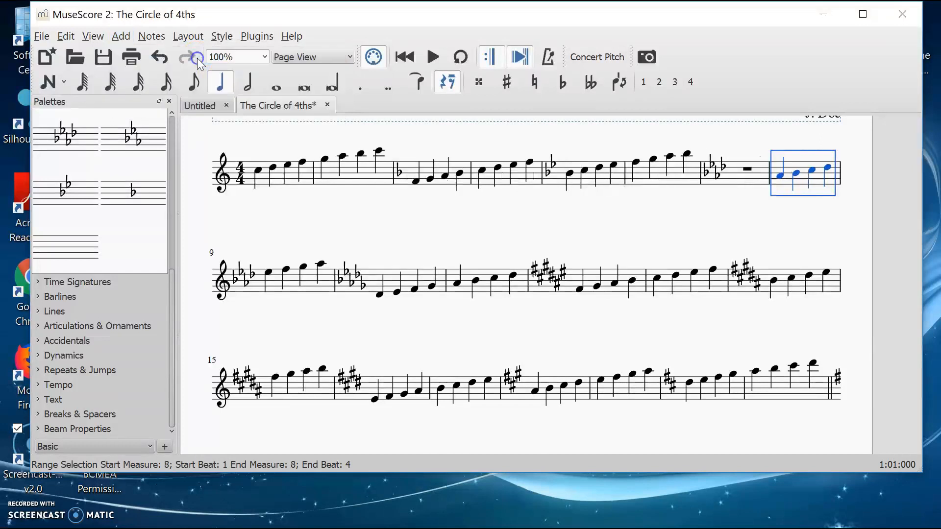
pyautogui.click(121, 36)
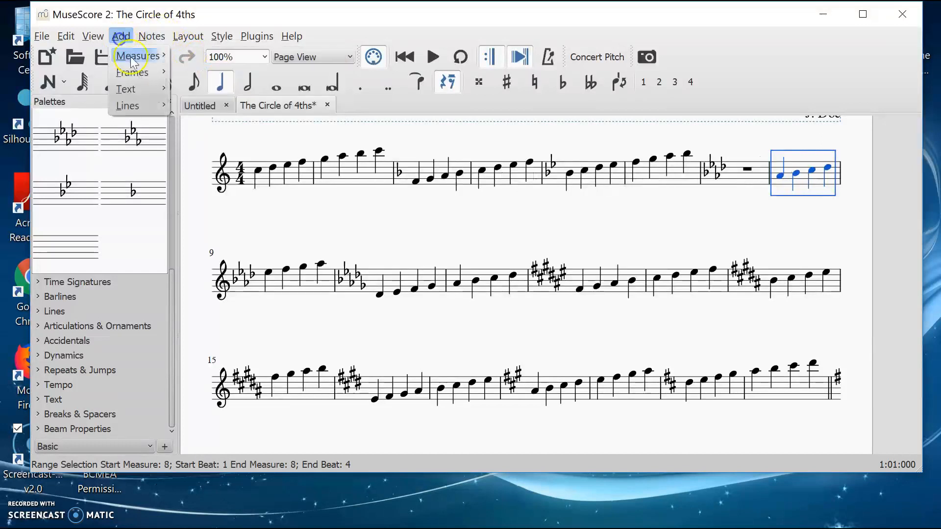
pyautogui.moveTo(140, 60)
pyautogui.click(194, 58)
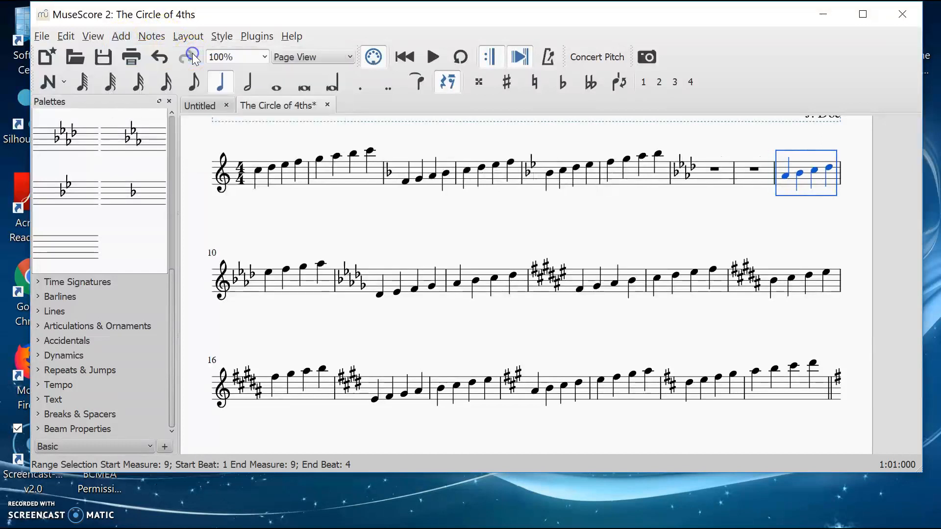
# Step: Apply the E-flat major key signature to the first new measure and the A-flat major key signature to the scale after it
pyautogui.click(798, 172)
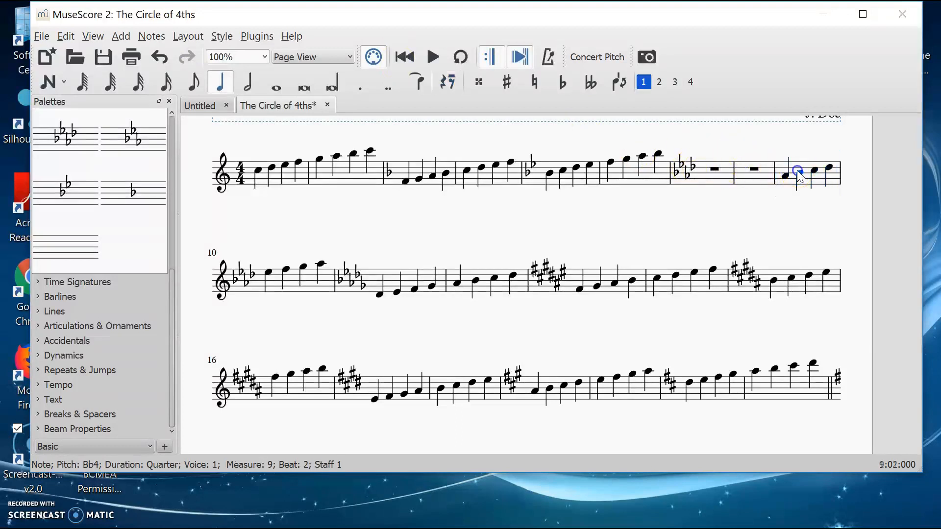
pyautogui.click(794, 162)
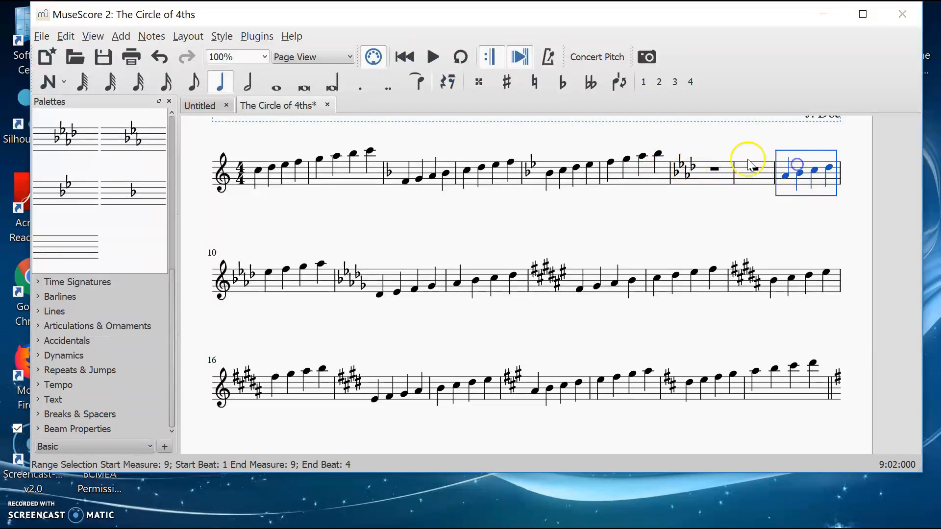
pyautogui.click(702, 176)
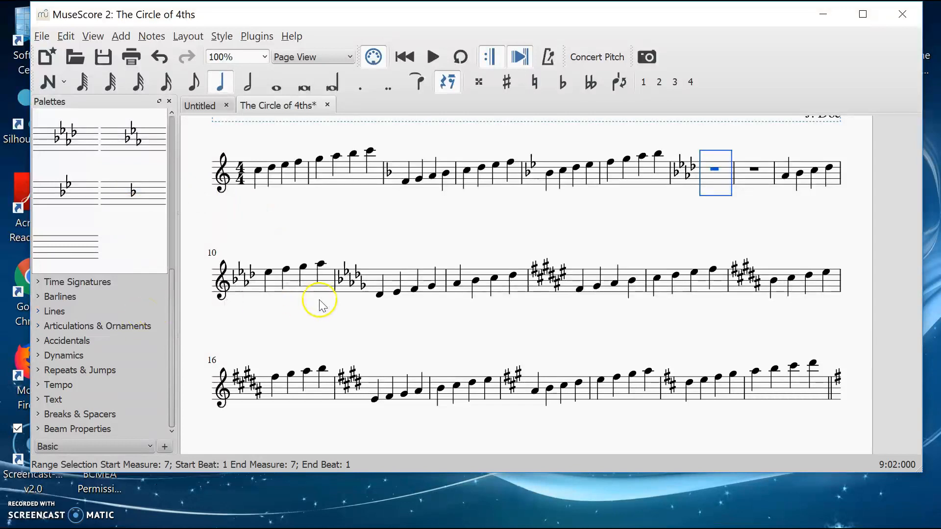
pyautogui.click(128, 144)
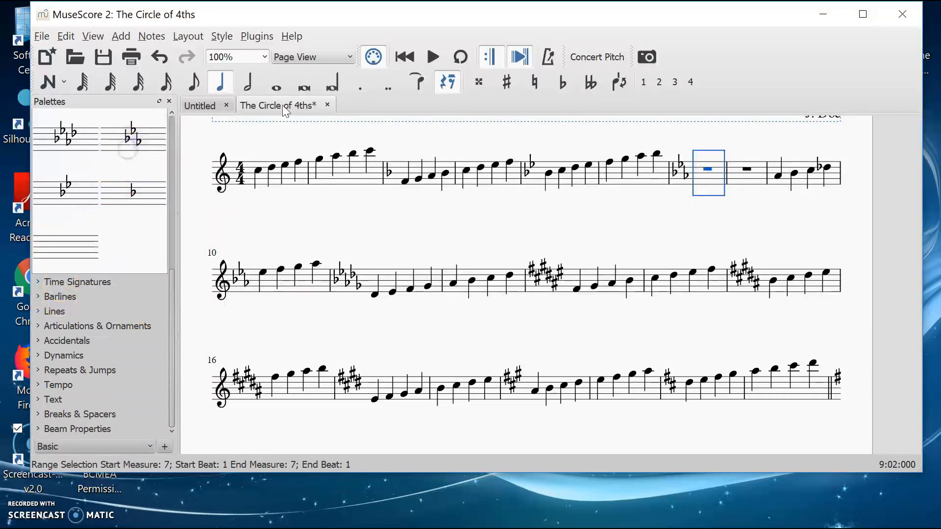
pyautogui.click(802, 169)
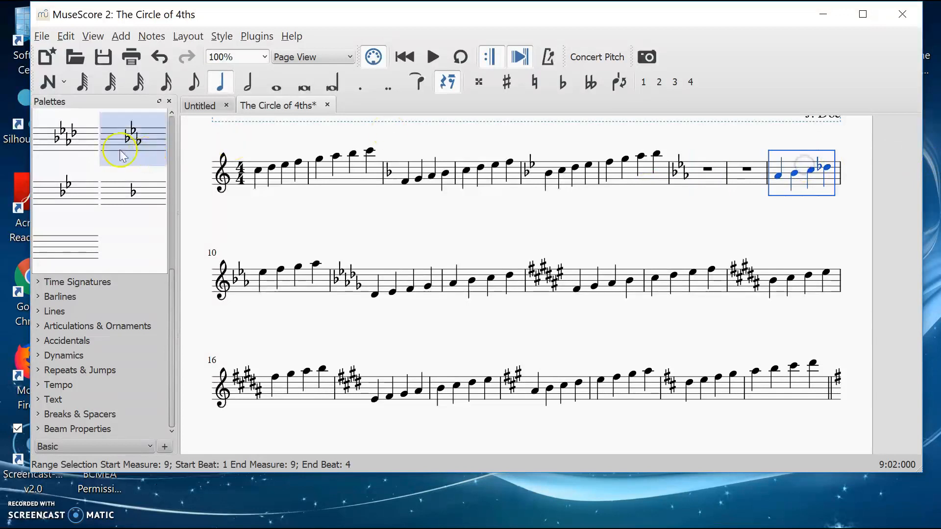
pyautogui.click(80, 147)
# Step: Enter the E-flat major scale E, F, G, A, B, C, D, E as quarter notes in the two new measures
pyautogui.click(684, 182)
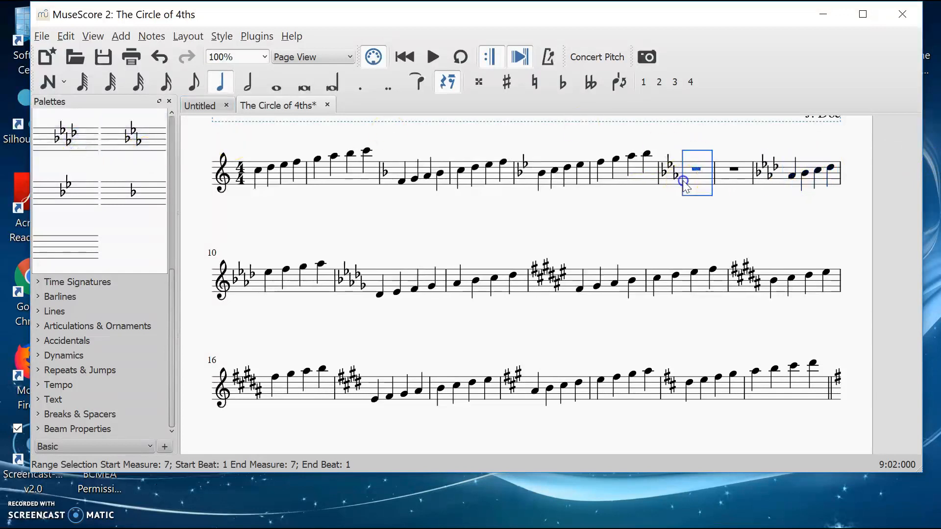
pyautogui.click(47, 86)
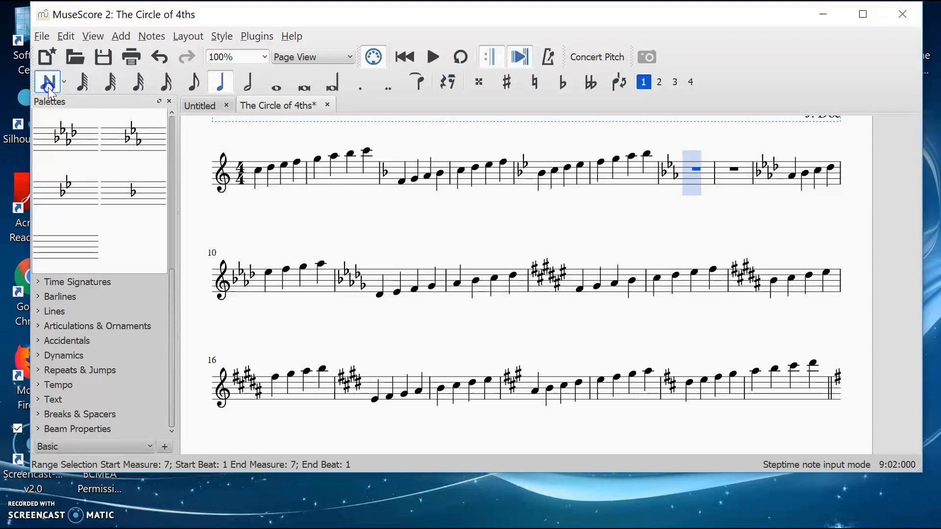
pyautogui.press('e')
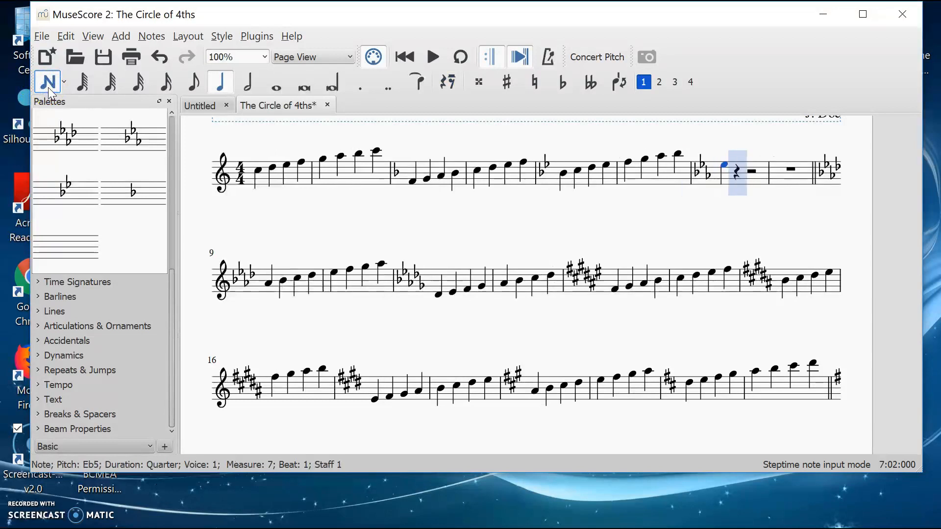
pyautogui.press('f')
pyautogui.press('g')
pyautogui.press('a')
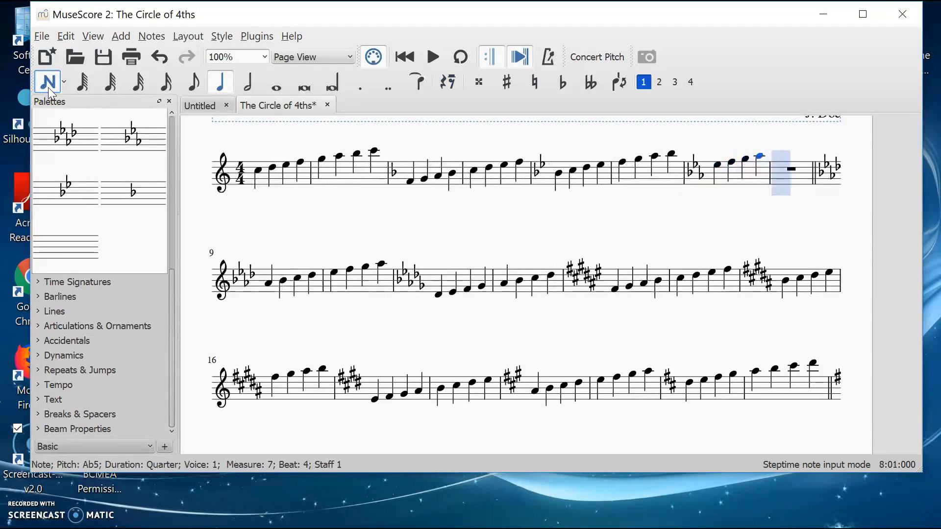
pyautogui.press('b')
pyautogui.press('c')
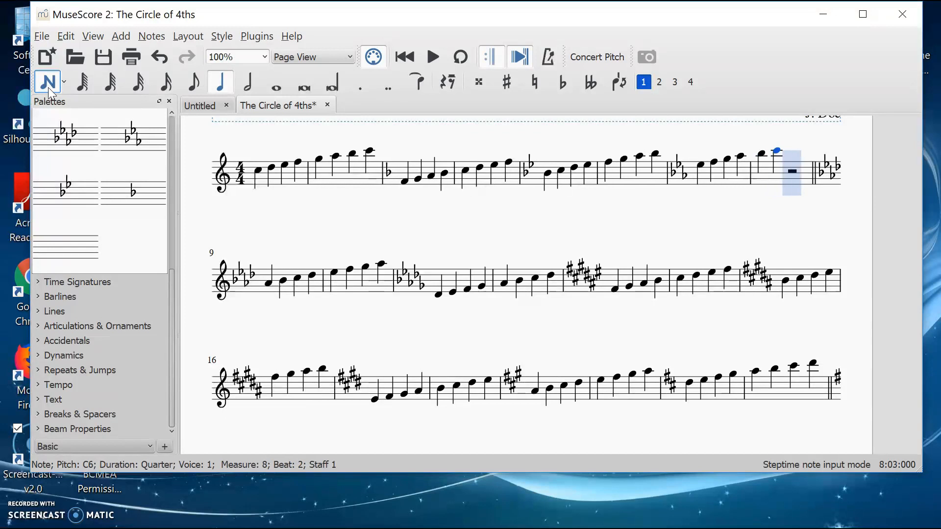
pyautogui.press('d')
pyautogui.press('e')
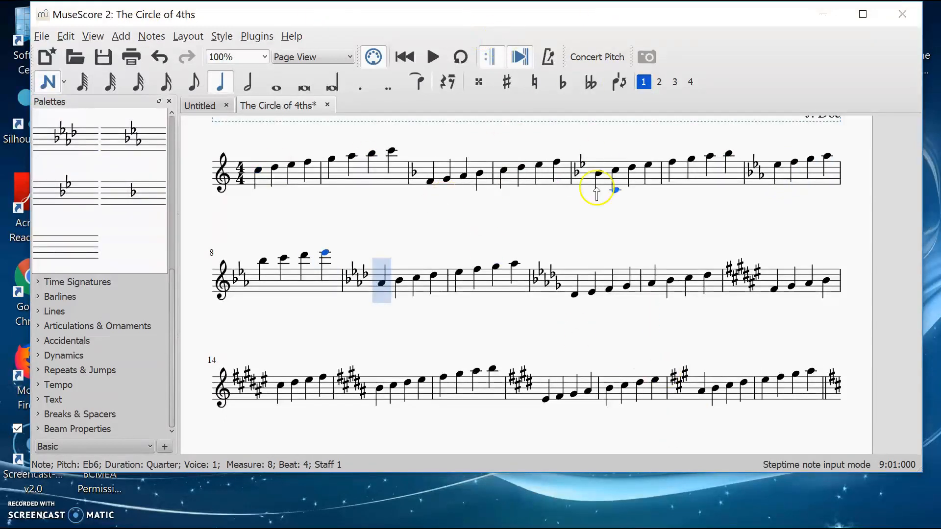
# Step: Review the newly entered E-flat major measures within the score
pyautogui.scroll(-3, 400, 301)
pyautogui.scroll(5, 401, 305)
pyautogui.scroll(-3, 400, 305)
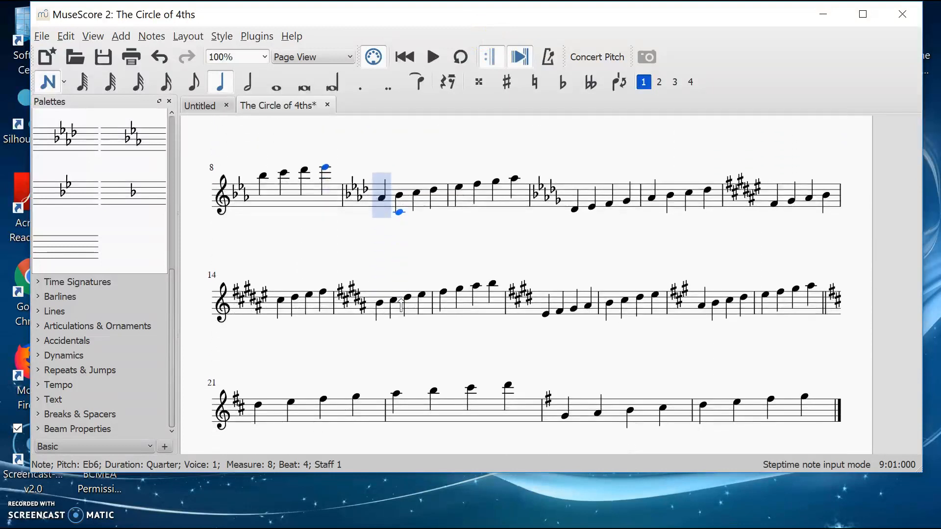
pyautogui.scroll(5, 401, 304)
pyautogui.scroll(-1, 401, 304)
pyautogui.scroll(-1, 401, 304)
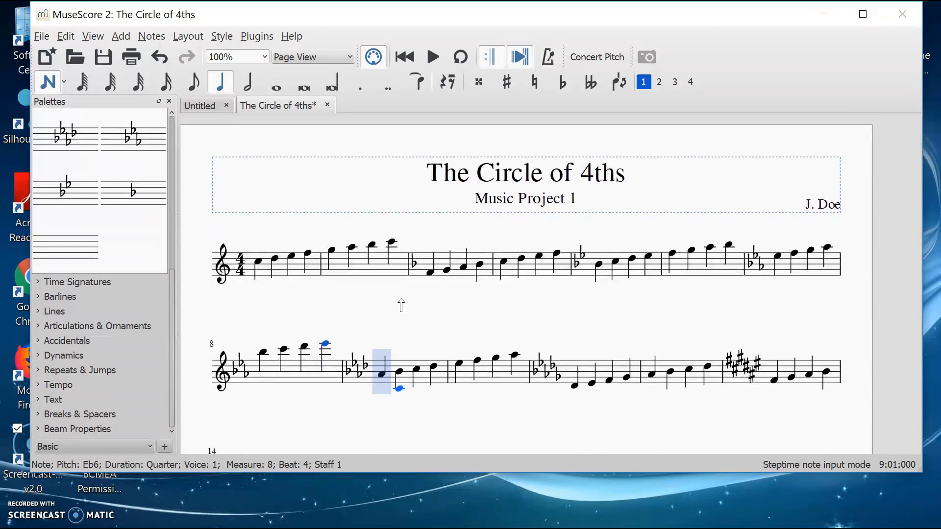
# Step: Collapse the Key Signatures palette and look over the later systems of the score
pyautogui.scroll(6, 105, 199)
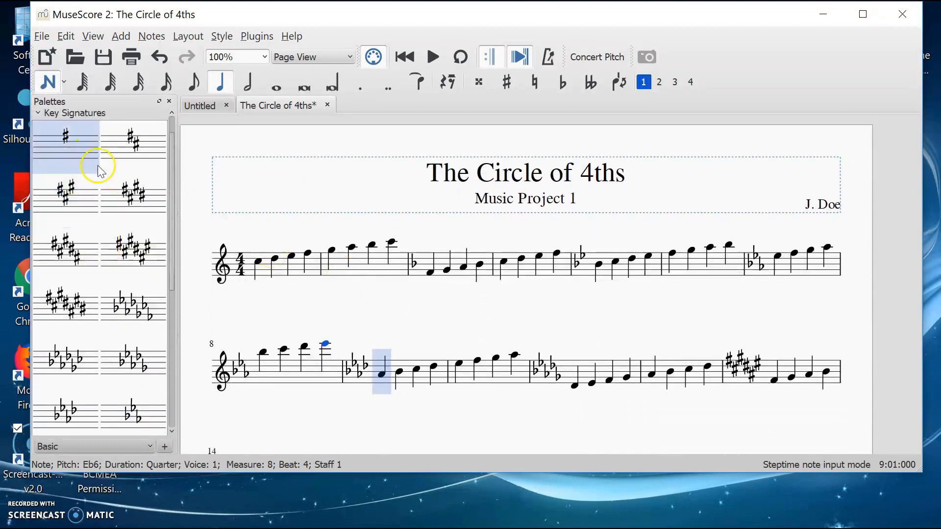
pyautogui.click(39, 145)
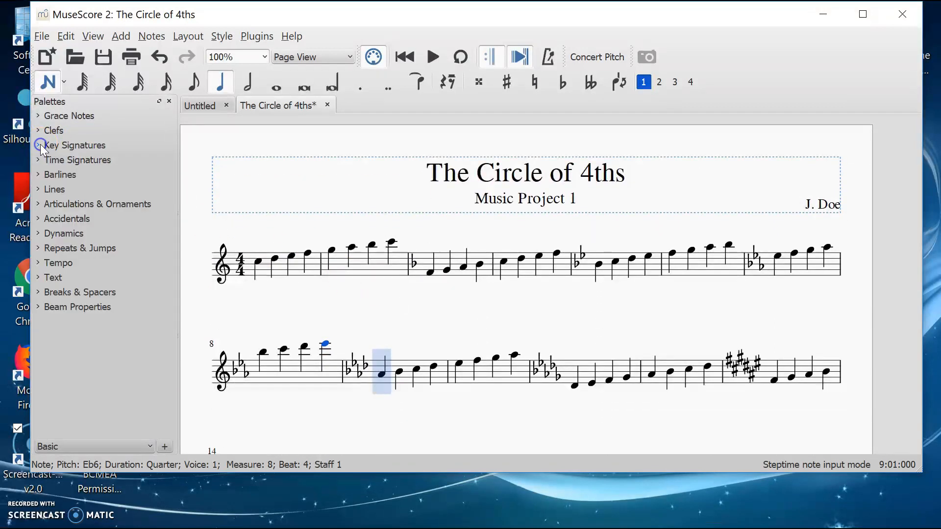
pyautogui.scroll(-2, 569, 316)
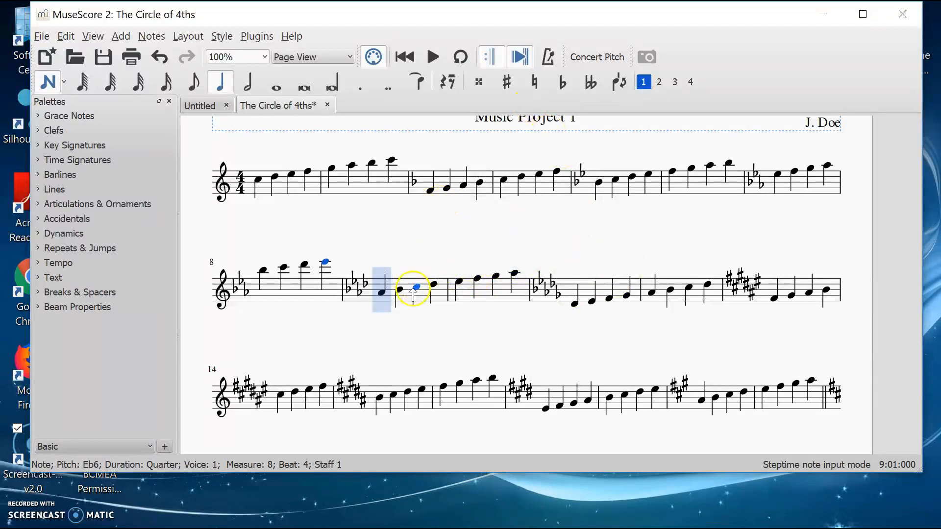
pyautogui.scroll(-1, 495, 318)
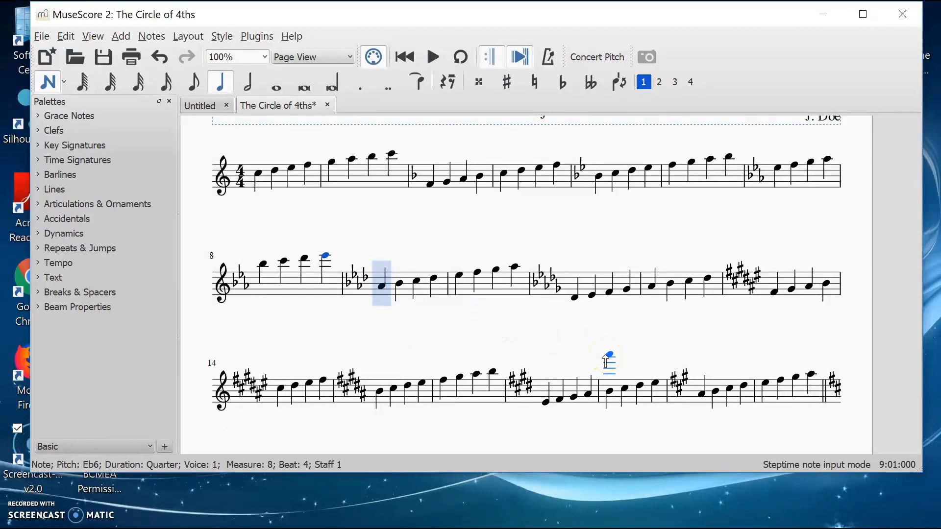
pyautogui.scroll(-6, 606, 362)
pyautogui.scroll(6, 607, 360)
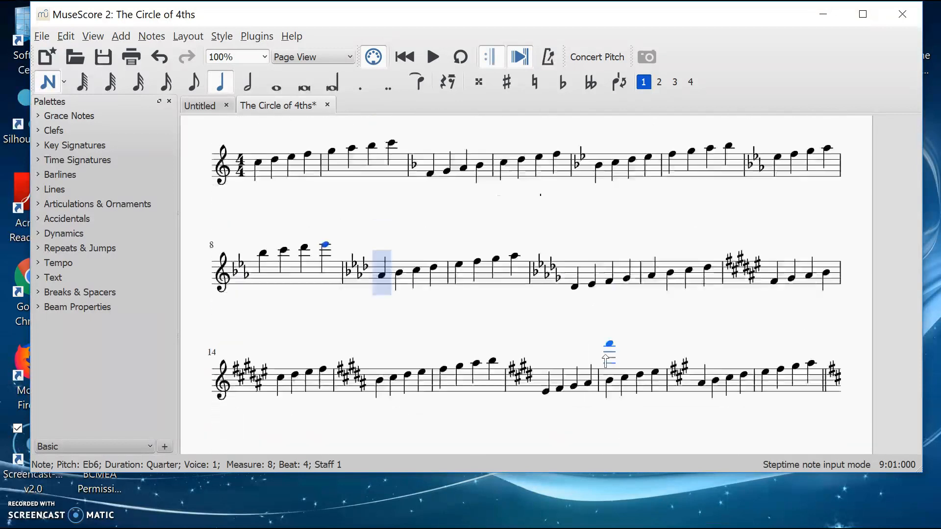
pyautogui.scroll(4, 606, 362)
pyautogui.scroll(-4, 606, 361)
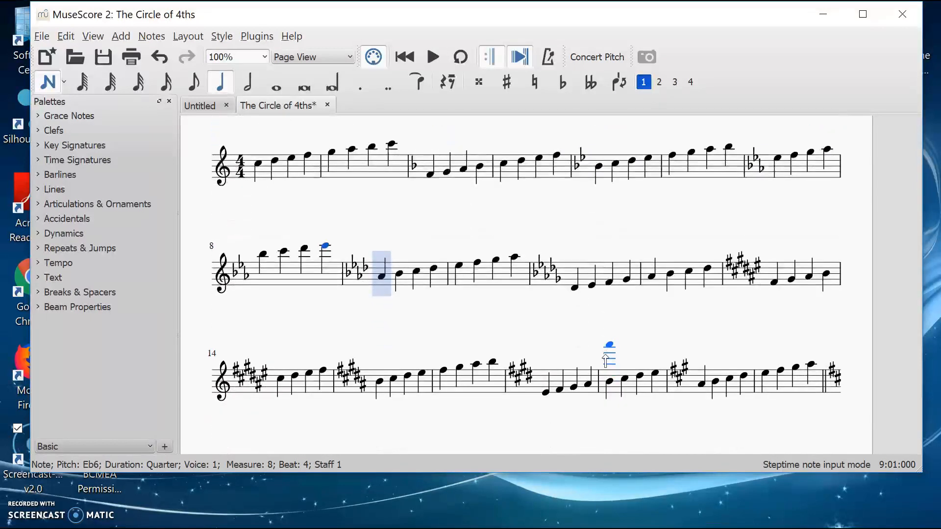